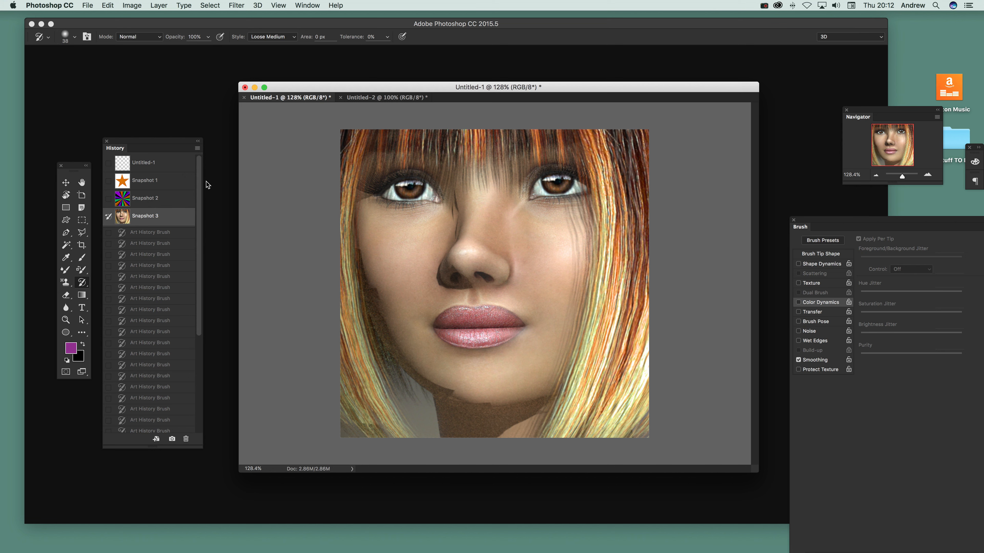
left_click(197, 148)
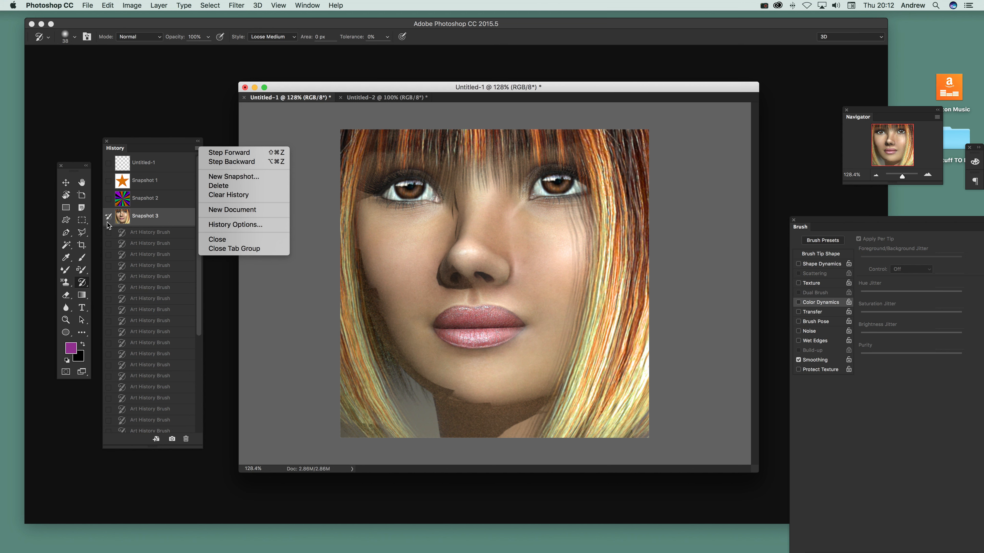
left_click(152, 146)
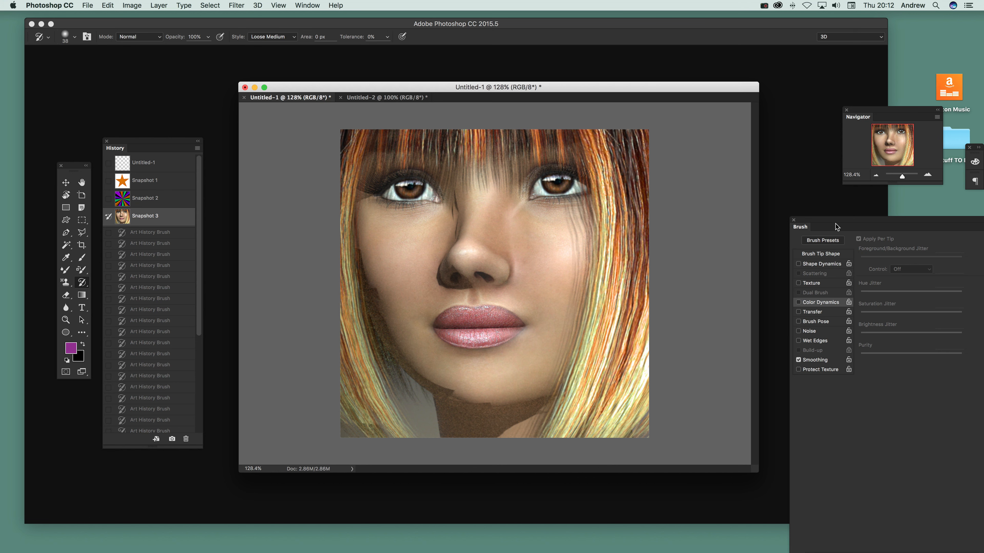
- Move the Brush panel further onto the screen and set the soft round brush to 12 px
left_click_drag(837, 227, 805, 210)
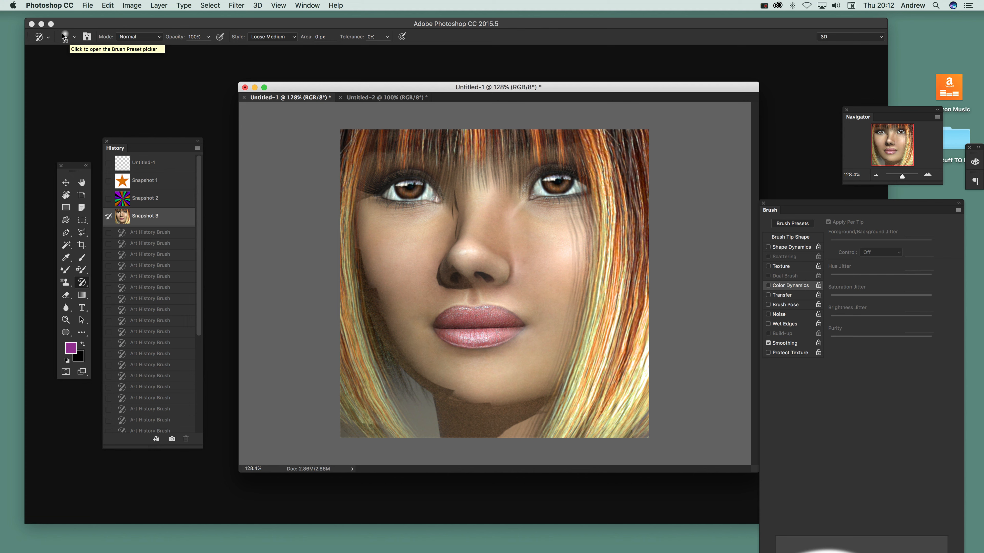
left_click(75, 39)
left_click(61, 141)
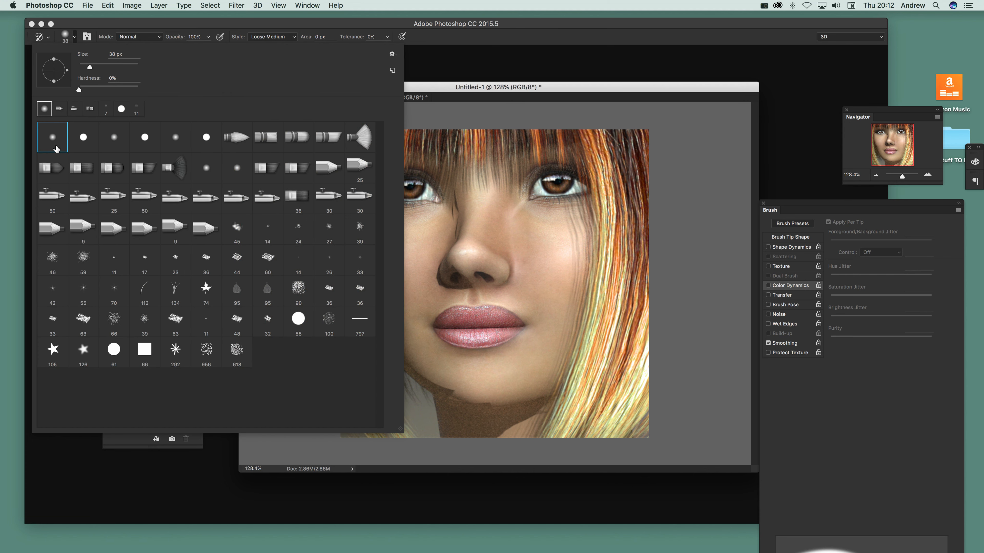
left_click_drag(91, 69, 83, 69)
left_click(503, 88)
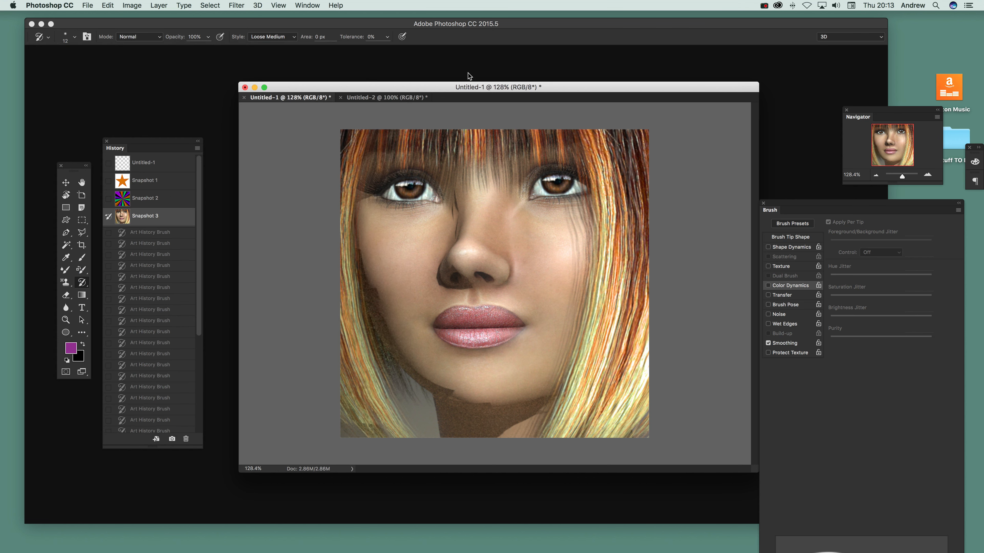
- Fill the canvas with black in Normal mode at 100% opacity
left_click(107, 6)
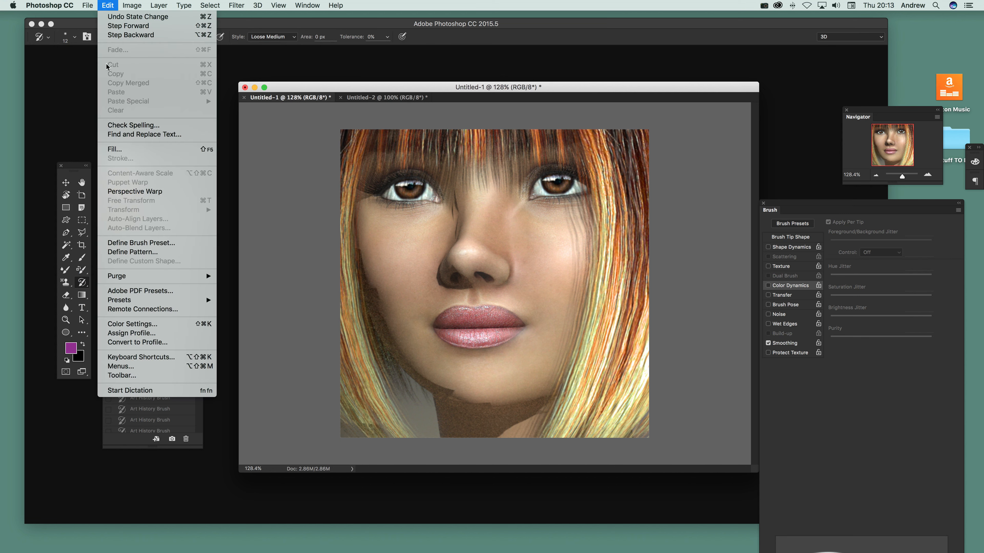
left_click(142, 151)
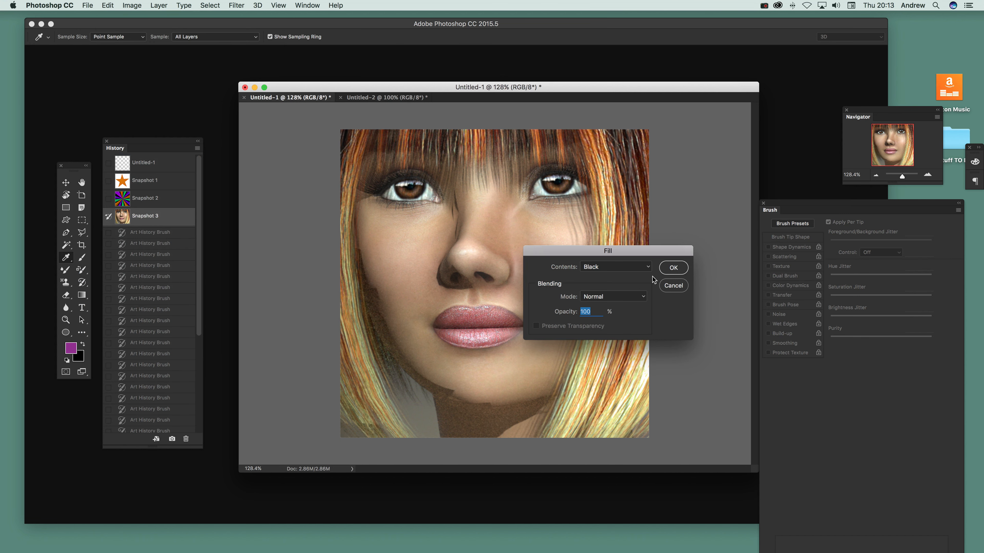
left_click(674, 268)
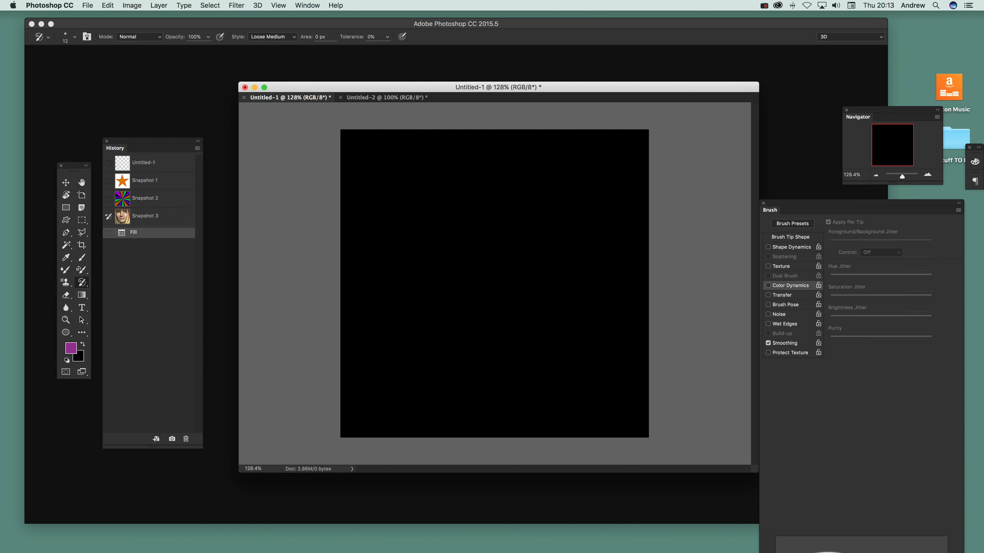
- Paint the mouth, nose and forehead from Snapshot 3 onto the black canvas with the Loose Medium Art History Brush
mouse_move(505, 257)
left_mouse_down()
mouse_move(501, 278)
mouse_move(546, 310)
mouse_move(503, 337)
mouse_move(538, 365)
mouse_move(499, 365)
mouse_move(446, 326)
mouse_move(465, 264)
mouse_move(481, 256)
mouse_move(468, 186)
left_mouse_up()
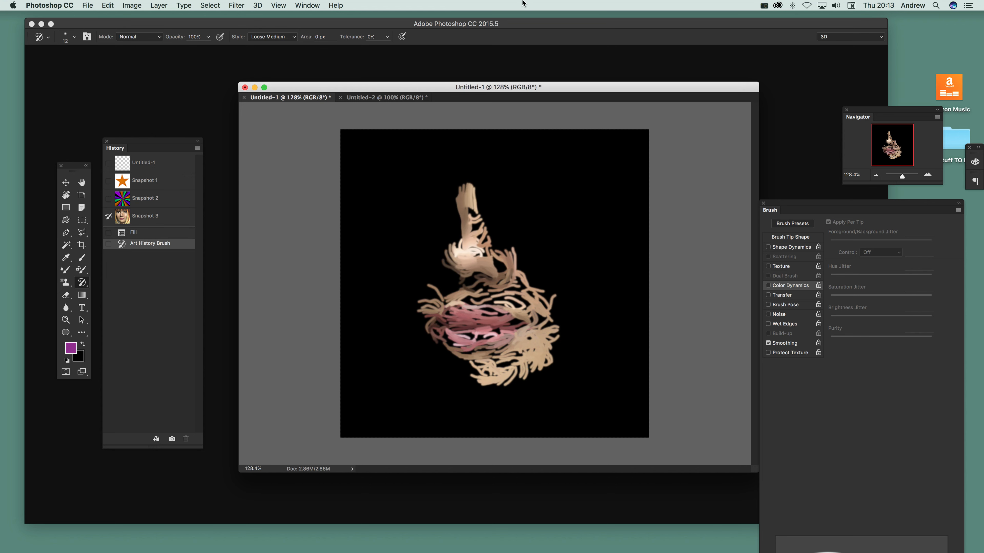
left_click(280, 45)
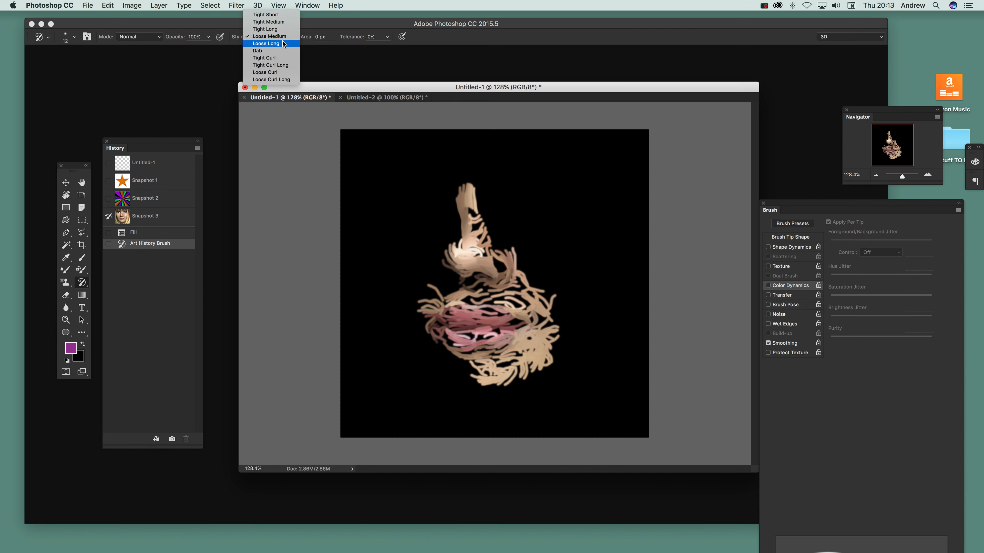
left_click(312, 43)
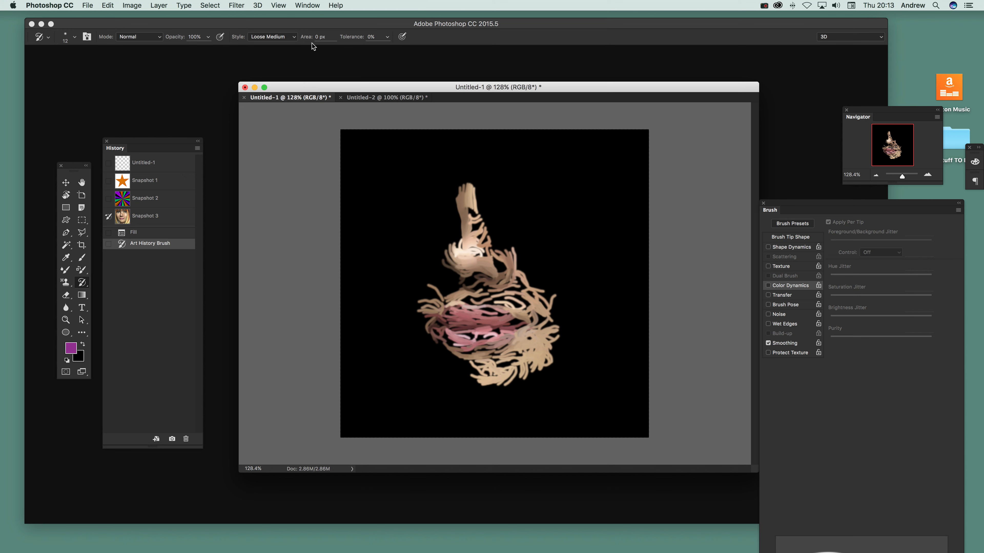
mouse_move(489, 236)
left_mouse_down()
mouse_move(503, 186)
mouse_move(496, 202)
mouse_move(534, 240)
mouse_move(542, 209)
mouse_move(488, 167)
mouse_move(437, 209)
mouse_move(419, 174)
mouse_move(472, 155)
mouse_move(488, 178)
mouse_move(530, 178)
mouse_move(543, 155)
mouse_move(484, 136)
left_mouse_up()
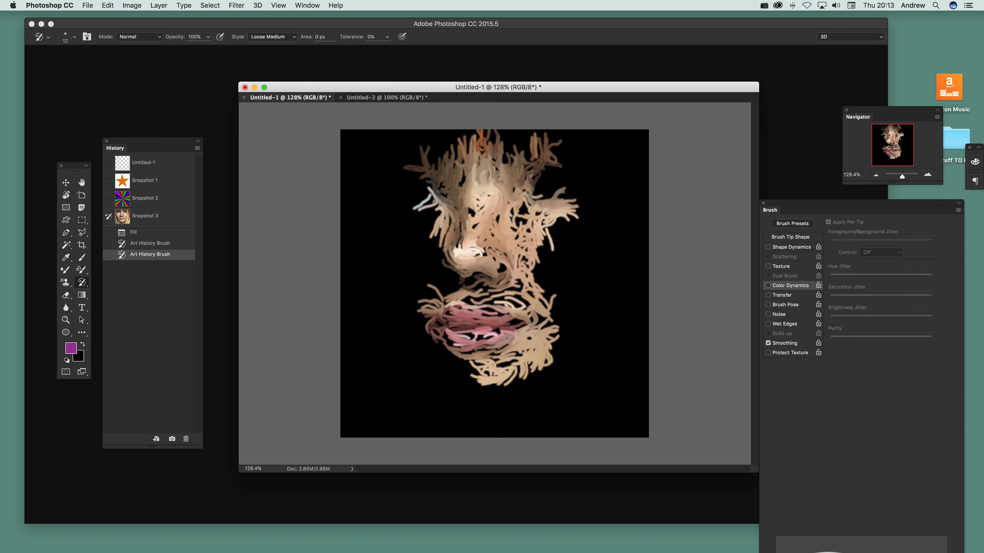
- Set the brush size to 35 px and paint broad Art History strokes over the whole face
left_click(73, 38)
left_click_drag(82, 68, 91, 68)
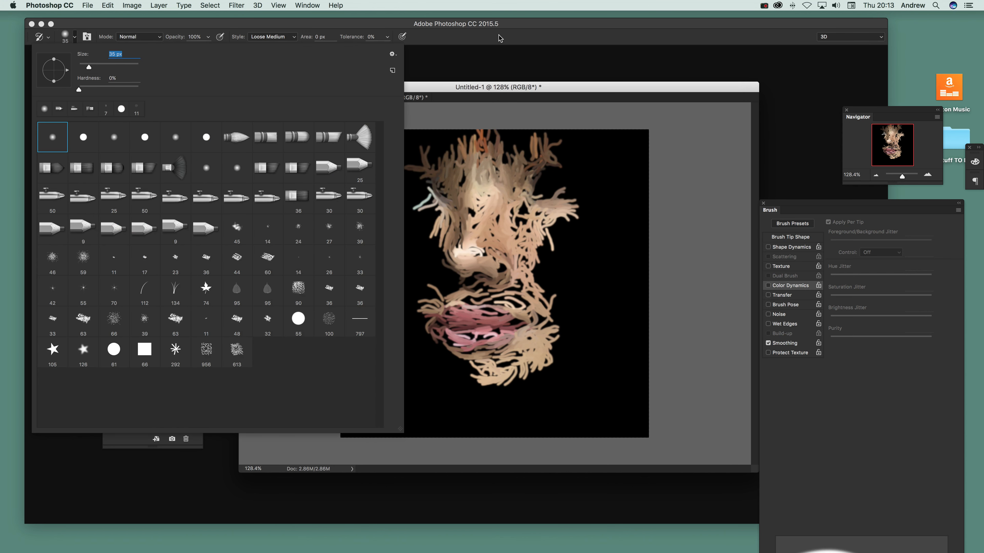
key("Return")
mouse_move(488, 239)
left_mouse_down()
mouse_move(427, 197)
mouse_move(447, 156)
mouse_move(476, 182)
mouse_move(510, 168)
mouse_move(536, 175)
mouse_move(520, 251)
mouse_move(493, 296)
mouse_move(456, 322)
mouse_move(453, 340)
mouse_move(475, 352)
mouse_move(490, 393)
mouse_move(466, 363)
mouse_move(455, 273)
mouse_move(442, 301)
mouse_move(457, 316)
mouse_move(439, 315)
mouse_move(423, 276)
mouse_move(432, 264)
mouse_move(457, 354)
mouse_move(518, 422)
mouse_move(557, 342)
mouse_move(574, 339)
mouse_move(526, 295)
mouse_move(558, 271)
mouse_move(594, 292)
mouse_move(599, 279)
mouse_move(564, 256)
mouse_move(540, 198)
mouse_move(555, 185)
mouse_move(488, 163)
mouse_move(457, 187)
mouse_move(460, 254)
mouse_move(450, 205)
mouse_move(458, 207)
mouse_move(405, 141)
left_mouse_up()
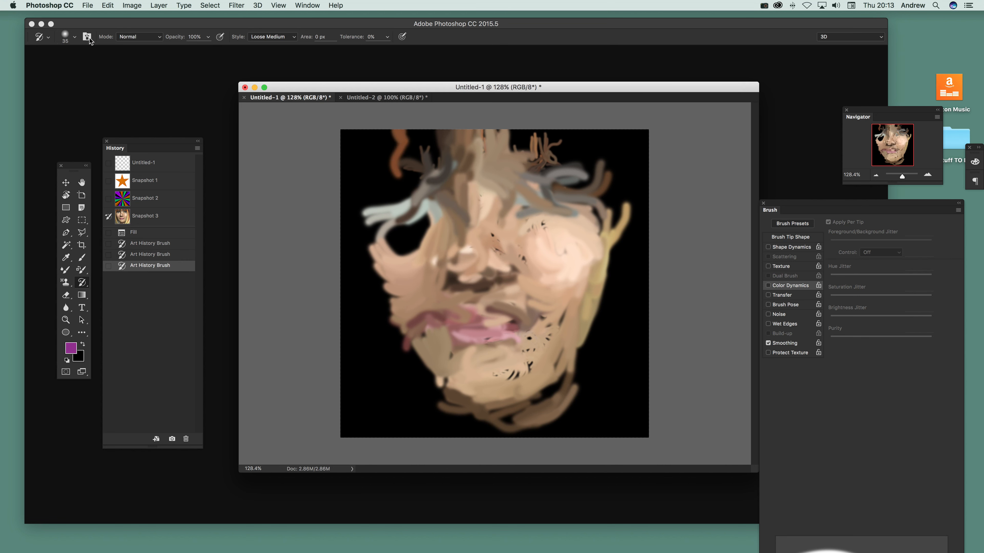
- Return the image to the black Fill state and choose the 59 px spatter tip at a size of 11 px
left_click(135, 232)
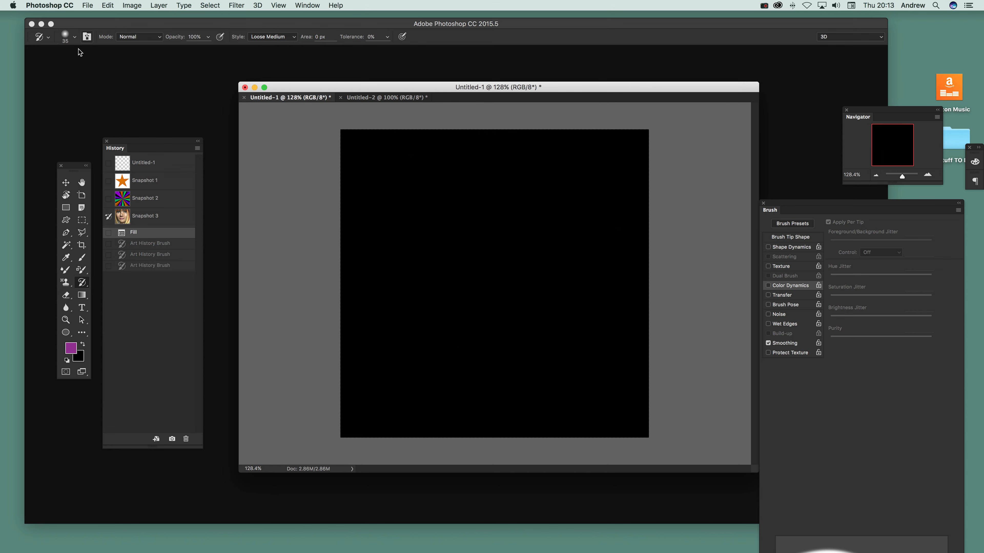
left_click(75, 36)
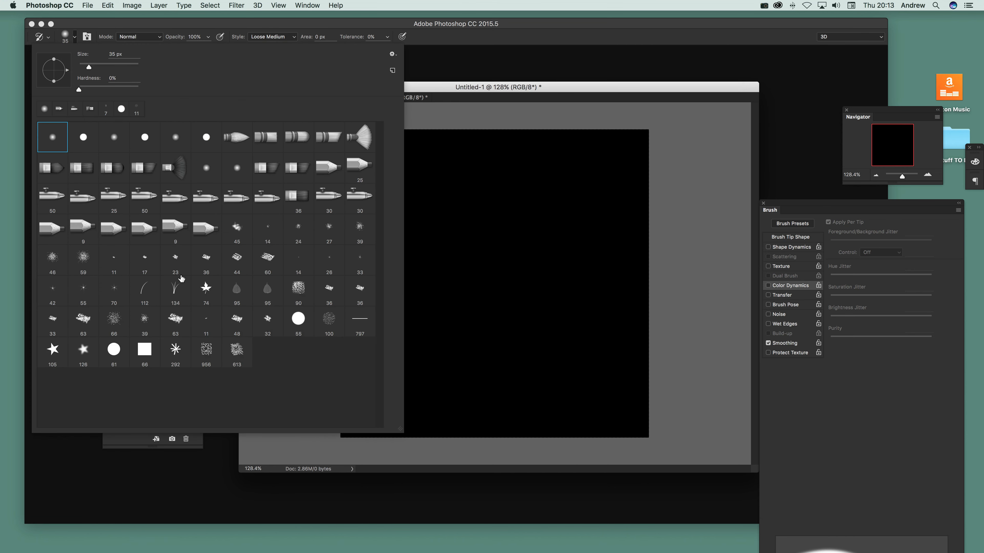
left_click(87, 264)
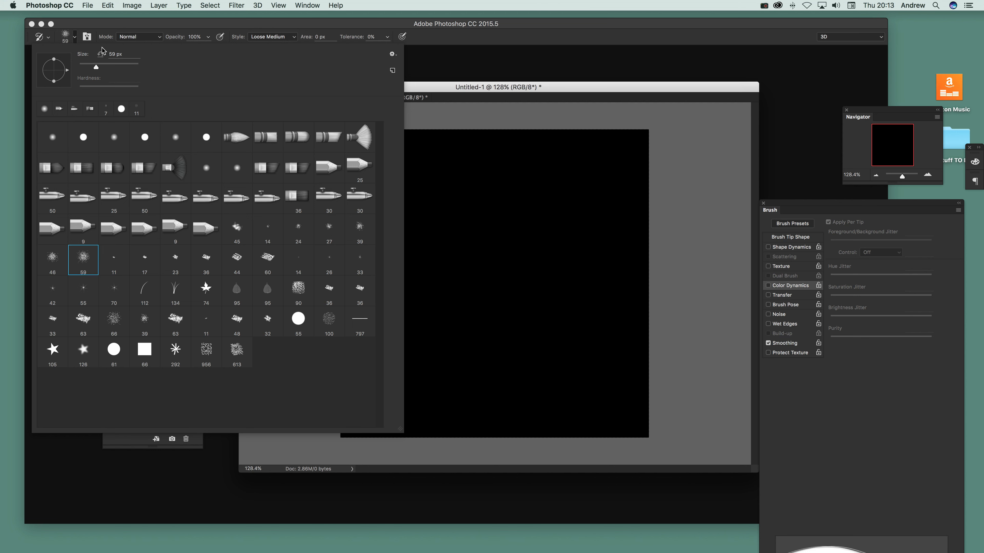
left_click_drag(96, 67, 83, 67)
left_click(495, 90)
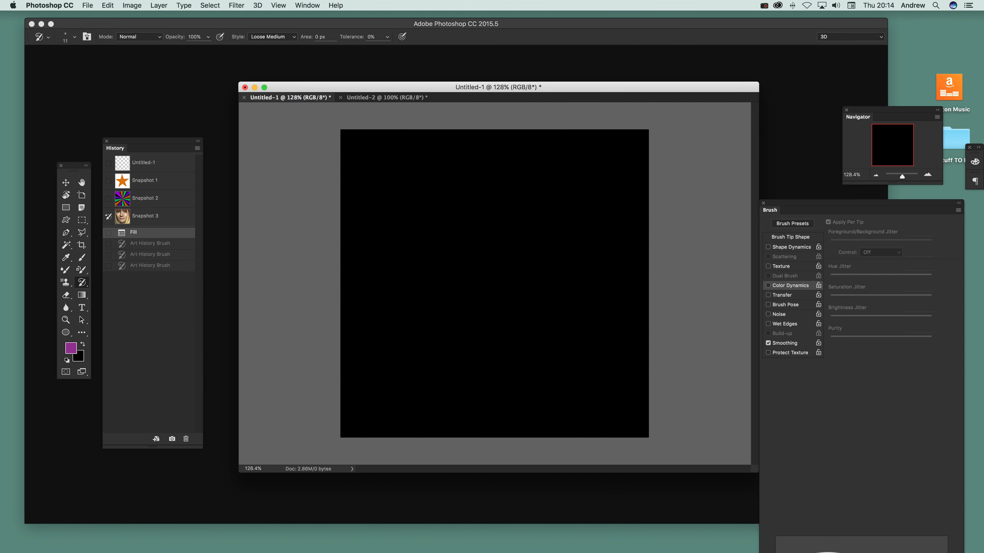
- Paint the eyes, cheek, nose and lips onto the black canvas with the 11 px Art History Brush
mouse_move(474, 259)
left_mouse_down()
mouse_move(480, 332)
mouse_move(471, 342)
mouse_move(411, 333)
mouse_move(377, 264)
mouse_move(388, 219)
mouse_move(426, 192)
mouse_move(399, 268)
mouse_move(441, 197)
mouse_move(461, 140)
mouse_move(488, 194)
mouse_move(472, 205)
mouse_move(550, 233)
mouse_move(587, 209)
left_mouse_up()
left_click(393, 98)
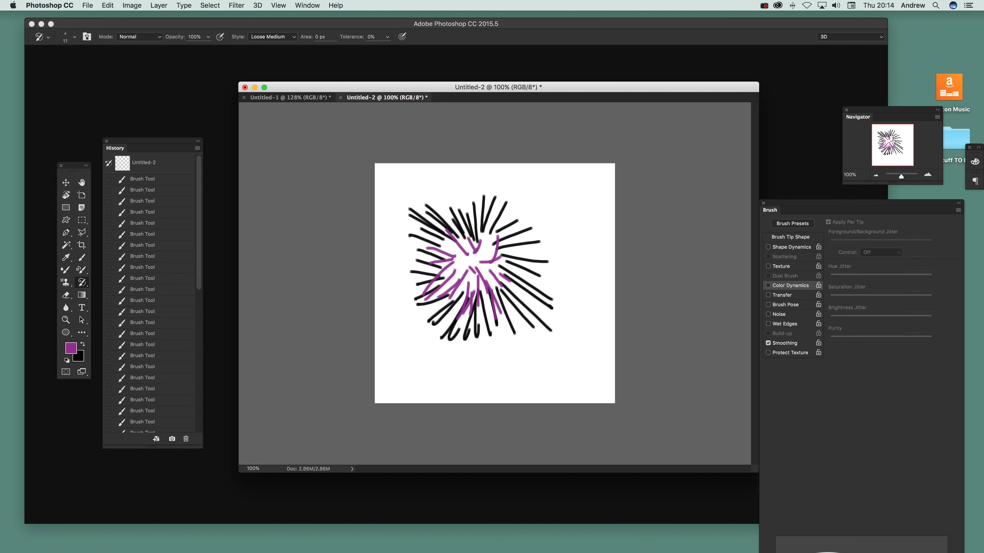
left_click(294, 99)
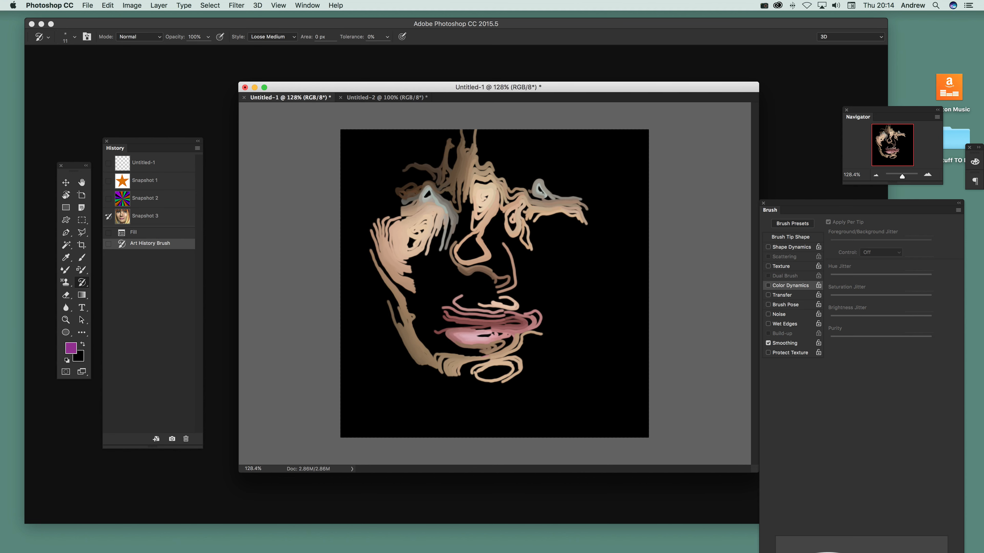
mouse_move(419, 319)
left_mouse_down()
mouse_move(414, 345)
mouse_move(436, 389)
mouse_move(499, 401)
mouse_move(558, 378)
mouse_move(581, 310)
mouse_move(542, 271)
mouse_move(566, 241)
mouse_move(562, 154)
mouse_move(499, 147)
left_mouse_up()
- Undo the last Art History stroke and return the image to the black Fill state
left_click(110, 5)
left_click(112, 16)
left_click(108, 6)
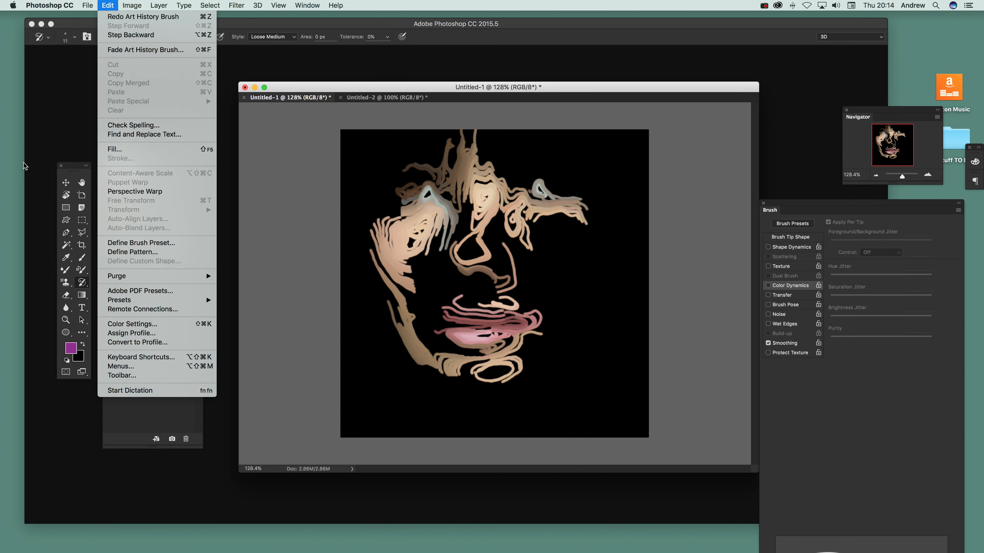
key("Escape")
left_click(138, 232)
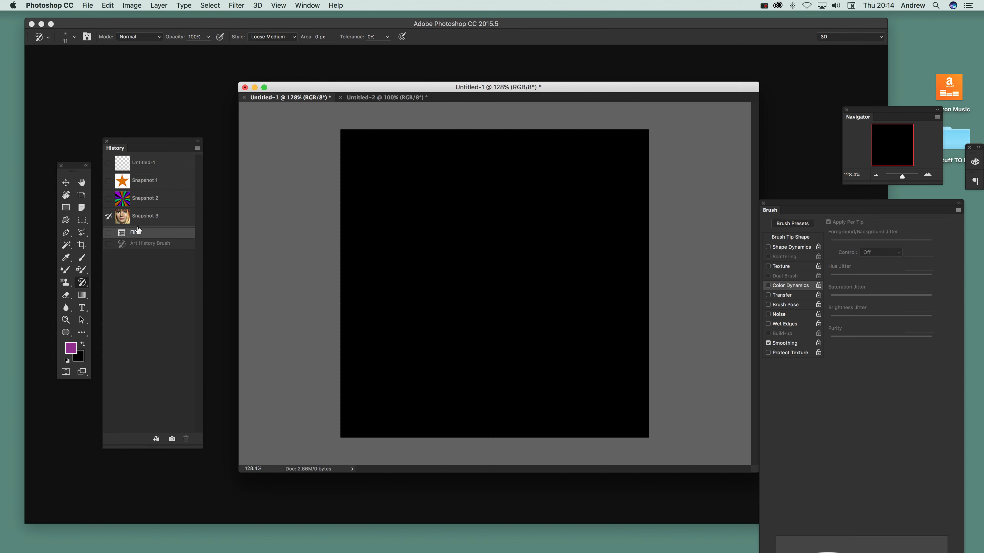
- Choose the 105 px star tip, reduce it to 6 px and paint fine Art History strokes across the face and hair
left_click(74, 37)
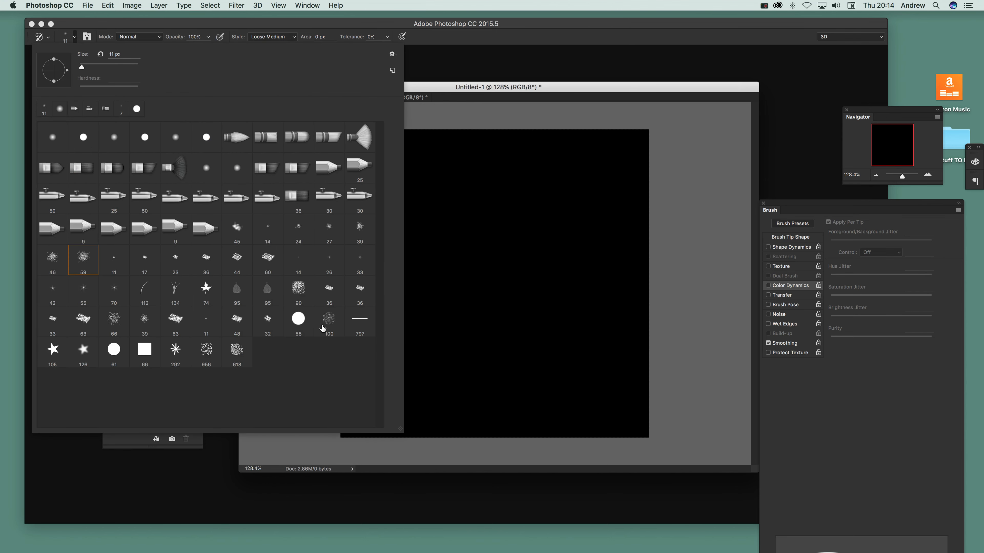
left_click(53, 352)
left_click_drag(110, 68, 83, 70)
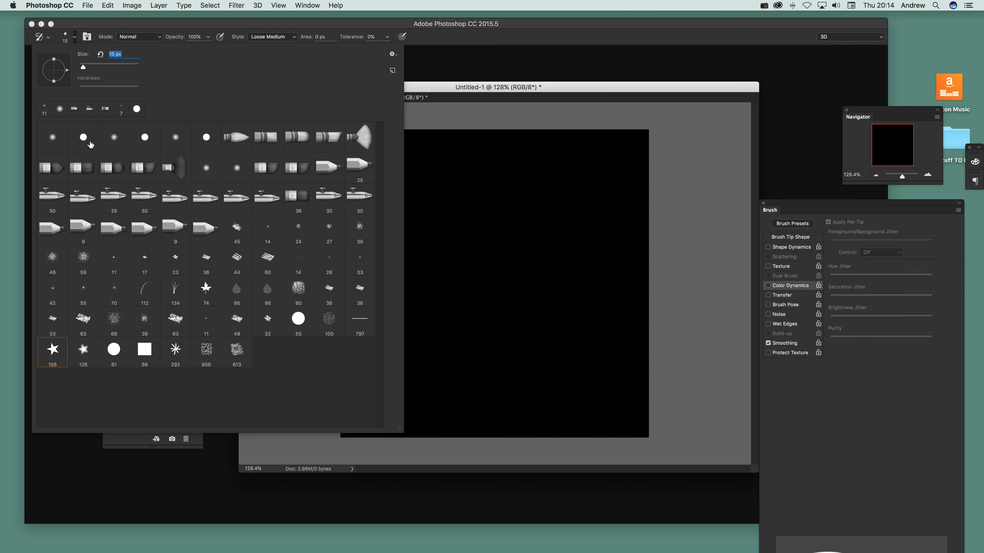
left_click_drag(84, 70, 80, 69)
left_click(449, 94)
mouse_move(472, 206)
left_mouse_down()
mouse_move(470, 244)
mouse_move(496, 258)
mouse_move(521, 302)
mouse_move(513, 366)
mouse_move(465, 374)
mouse_move(387, 294)
mouse_move(364, 217)
mouse_move(422, 210)
mouse_move(391, 171)
mouse_move(446, 162)
mouse_move(569, 217)
mouse_move(543, 147)
mouse_move(580, 175)
mouse_move(604, 233)
mouse_move(569, 387)
mouse_move(492, 395)
mouse_move(504, 426)
mouse_move(407, 348)
mouse_move(380, 279)
mouse_move(418, 403)
mouse_move(376, 294)
mouse_move(374, 233)
mouse_move(460, 271)
mouse_move(457, 175)
mouse_move(426, 155)
mouse_move(384, 159)
mouse_move(543, 287)
mouse_move(573, 232)
mouse_move(503, 368)
mouse_move(596, 310)
mouse_move(628, 232)
mouse_move(600, 303)
mouse_move(581, 407)
mouse_move(573, 330)
mouse_move(504, 419)
mouse_move(476, 410)
mouse_move(364, 233)
mouse_move(372, 326)
mouse_move(360, 371)
left_mouse_up()
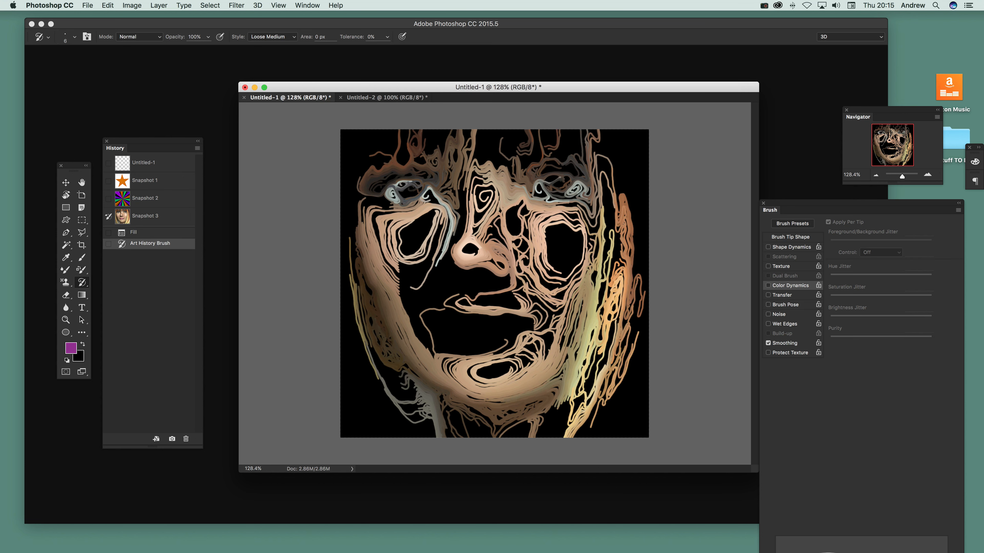
- Return to the black Fill state and paint the face with the 956 px textured tip reduced to 7 px
left_click(139, 235)
left_click(74, 38)
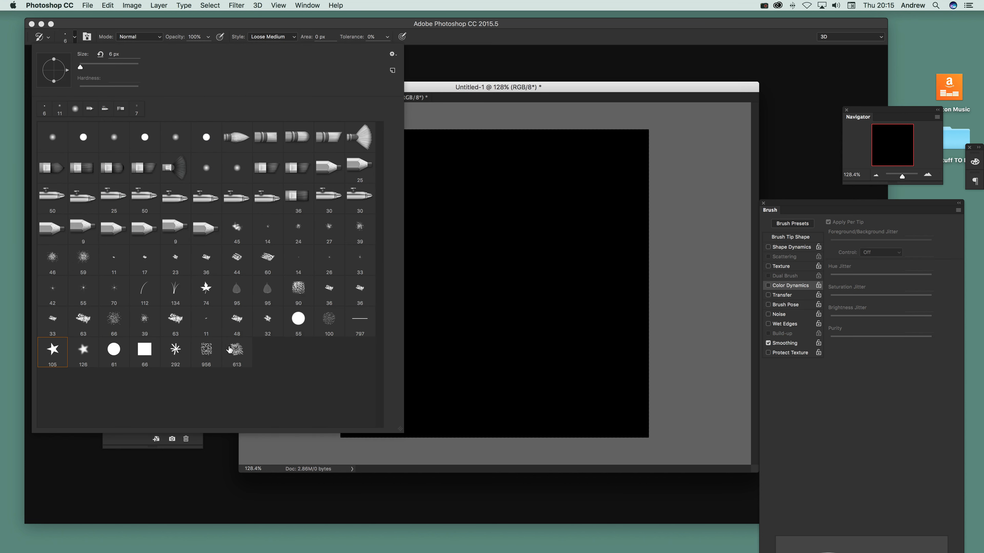
left_click(206, 350)
left_click_drag(100, 67, 81, 68)
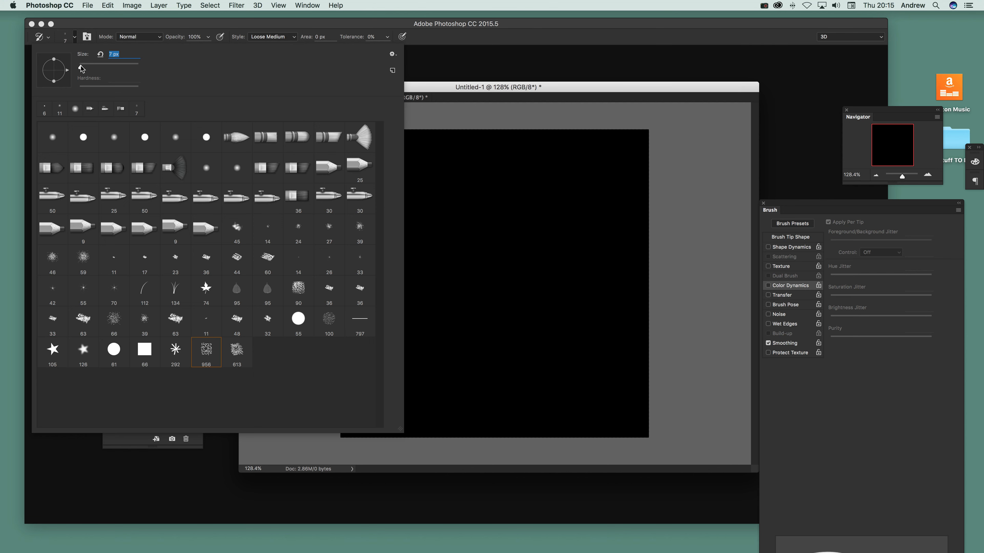
left_click(476, 92)
mouse_move(530, 241)
left_mouse_down()
mouse_move(481, 329)
mouse_move(416, 228)
mouse_move(438, 159)
mouse_move(542, 155)
mouse_move(608, 233)
mouse_move(542, 403)
mouse_move(465, 420)
mouse_move(445, 410)
mouse_move(436, 418)
mouse_move(407, 395)
mouse_move(382, 344)
mouse_move(410, 162)
mouse_move(496, 155)
mouse_move(573, 175)
mouse_move(550, 271)
mouse_move(577, 183)
mouse_move(503, 147)
mouse_move(573, 193)
mouse_move(561, 271)
mouse_move(484, 194)
mouse_move(387, 291)
mouse_move(465, 174)
mouse_move(407, 240)
left_mouse_up()
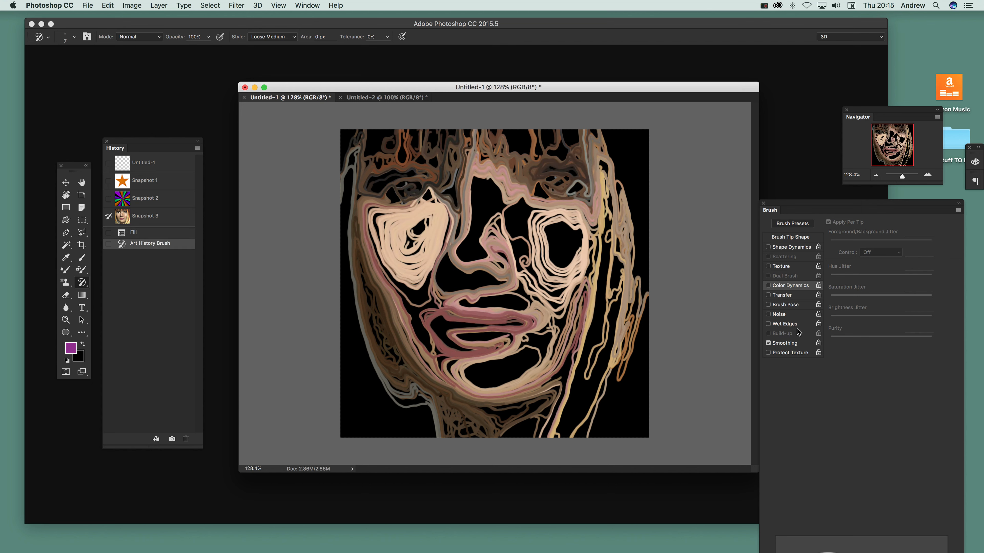
- Enable Color Dynamics for the brush and paint colour-varied Art History strokes over the face and hair
left_click(792, 287)
mouse_move(451, 232)
left_mouse_down()
mouse_move(387, 207)
mouse_move(364, 263)
mouse_move(387, 176)
mouse_move(477, 159)
mouse_move(585, 163)
mouse_move(604, 182)
mouse_move(550, 182)
mouse_move(500, 341)
mouse_move(589, 325)
mouse_move(608, 233)
mouse_move(550, 341)
mouse_move(627, 163)
mouse_move(573, 279)
mouse_move(554, 166)
left_mouse_up()
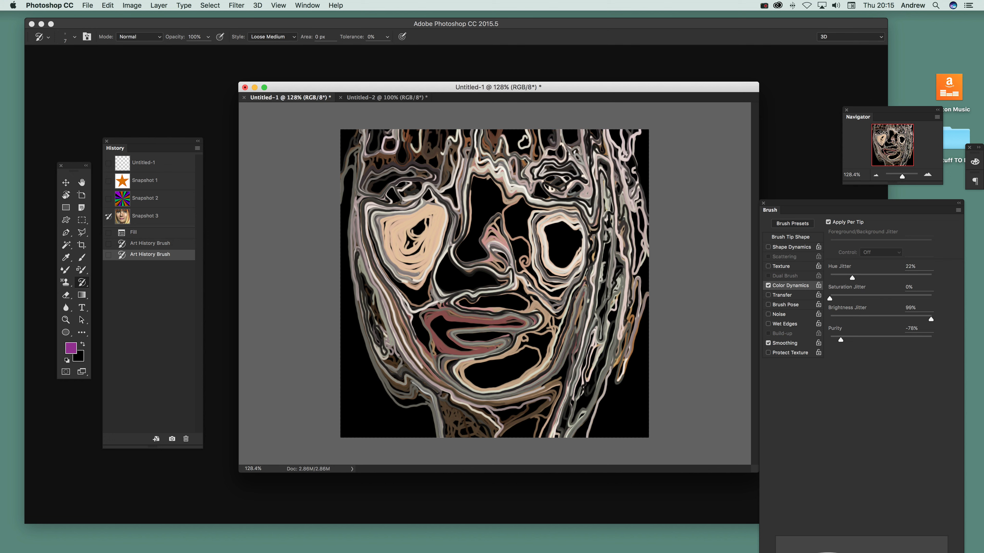
left_click(389, 100)
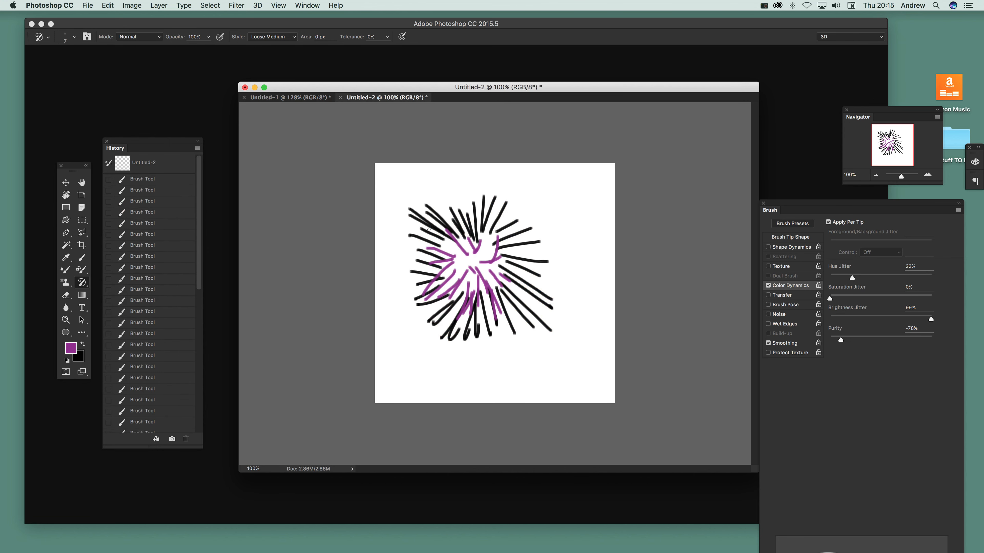
left_click(309, 99)
- Set the Art History Brush style to Tight Long and paint over the face
left_click(275, 36)
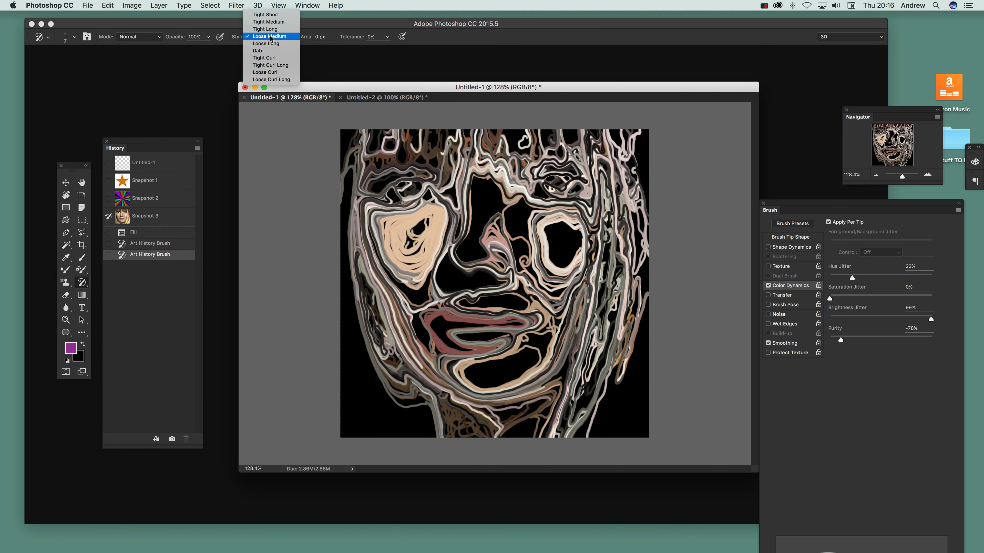
left_click(275, 30)
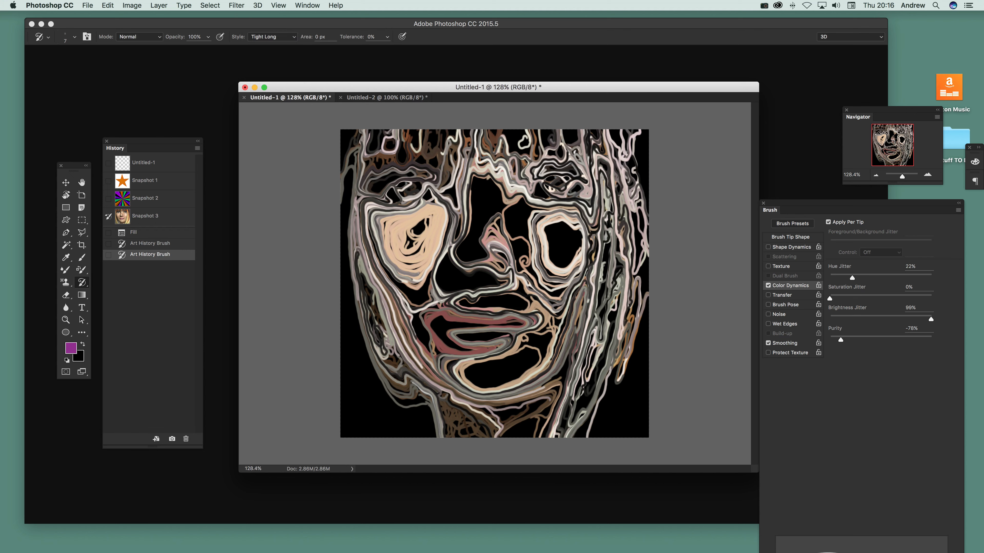
mouse_move(492, 302)
left_mouse_down()
mouse_move(440, 248)
mouse_move(429, 329)
mouse_move(407, 371)
mouse_move(379, 303)
mouse_move(395, 387)
left_mouse_up()
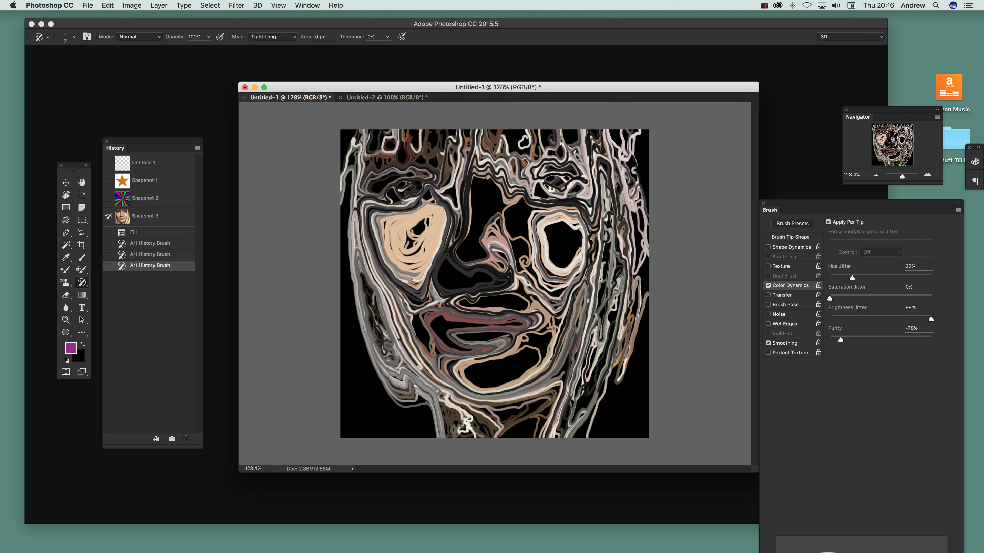
- Return the image to the black Fill state and paint the face outlines with the Tight Long Art History Brush
left_click(154, 221)
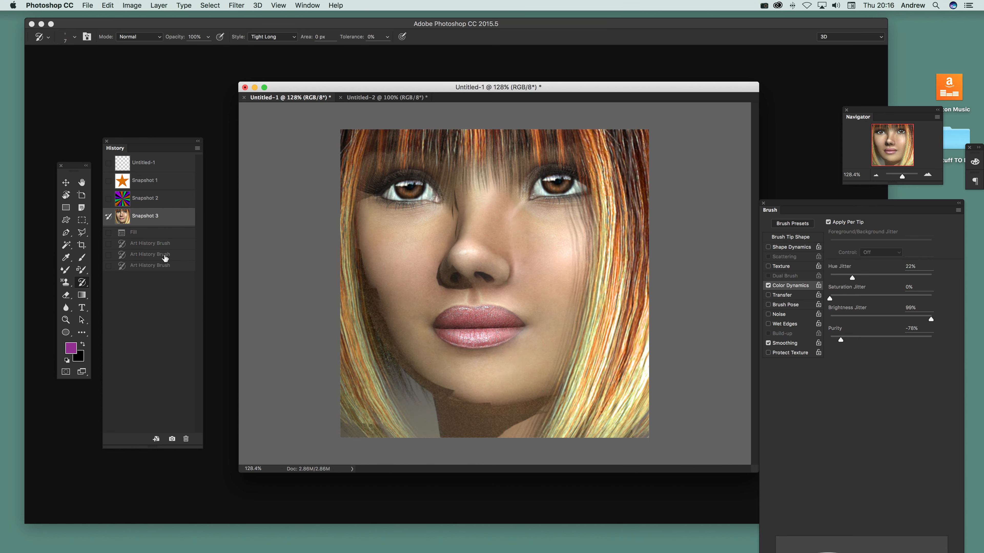
left_click(133, 232)
mouse_move(512, 267)
left_mouse_down()
mouse_move(465, 310)
mouse_move(402, 175)
mouse_move(430, 341)
mouse_move(519, 357)
left_mouse_up()
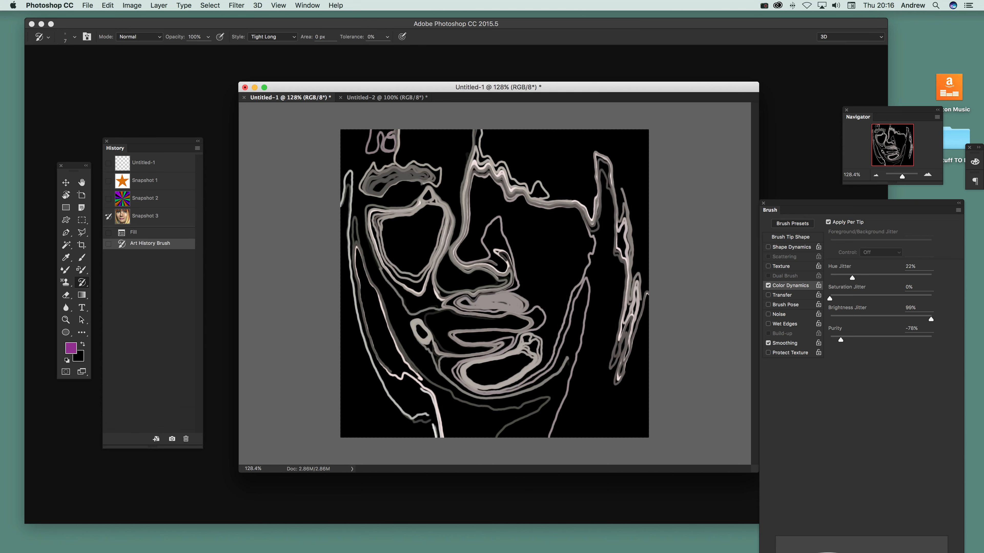
- Return the image to the black Fill state, enable Shape Dynamics for the brush and paint the face with the 7 px textured tip
left_click(142, 236)
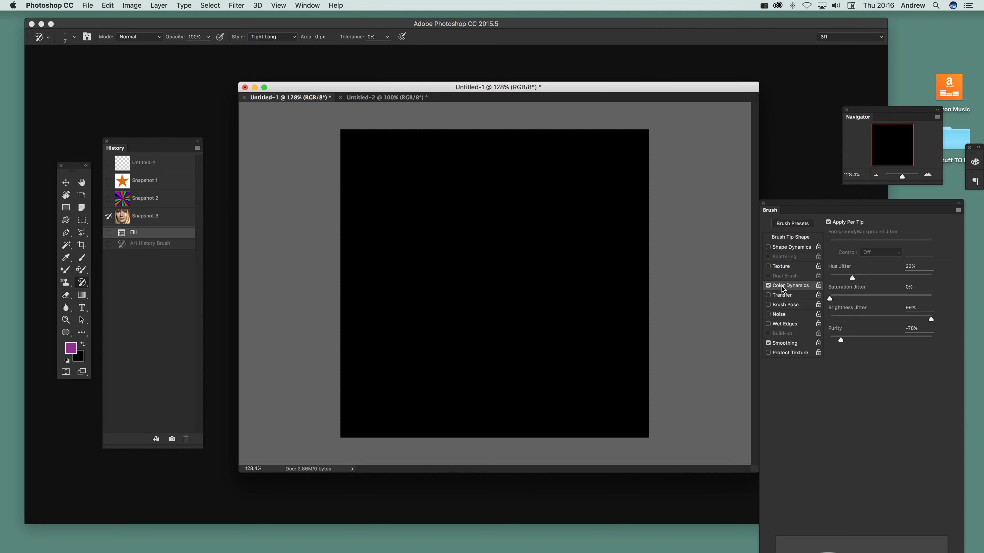
left_click(787, 248)
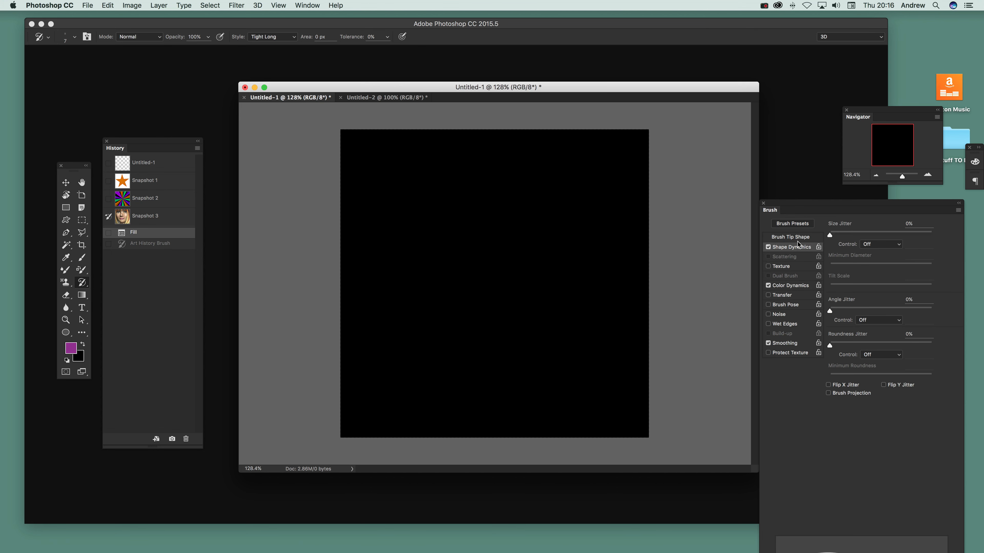
left_click(790, 237)
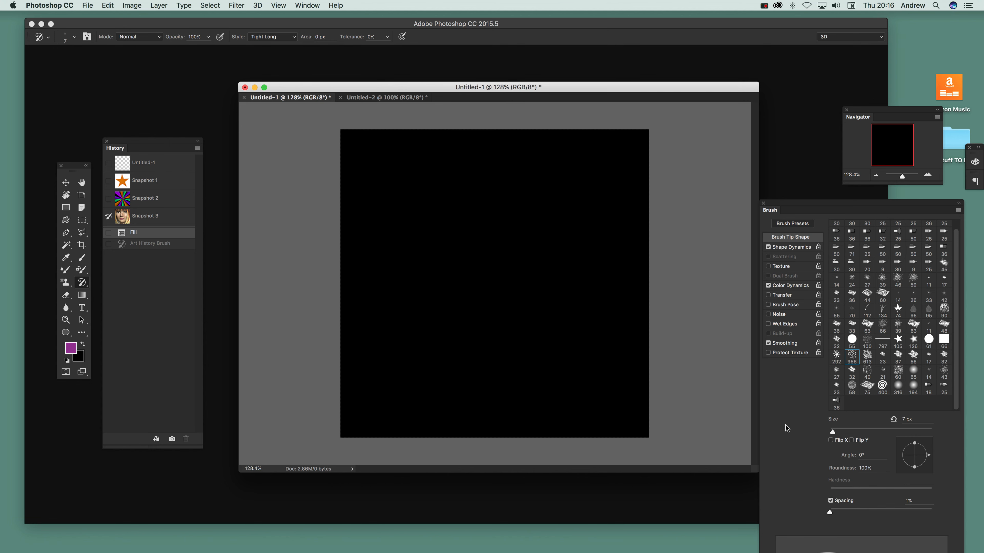
mouse_move(434, 229)
left_mouse_down()
mouse_move(433, 256)
mouse_move(515, 358)
mouse_move(550, 271)
mouse_move(620, 271)
mouse_move(464, 163)
left_mouse_up()
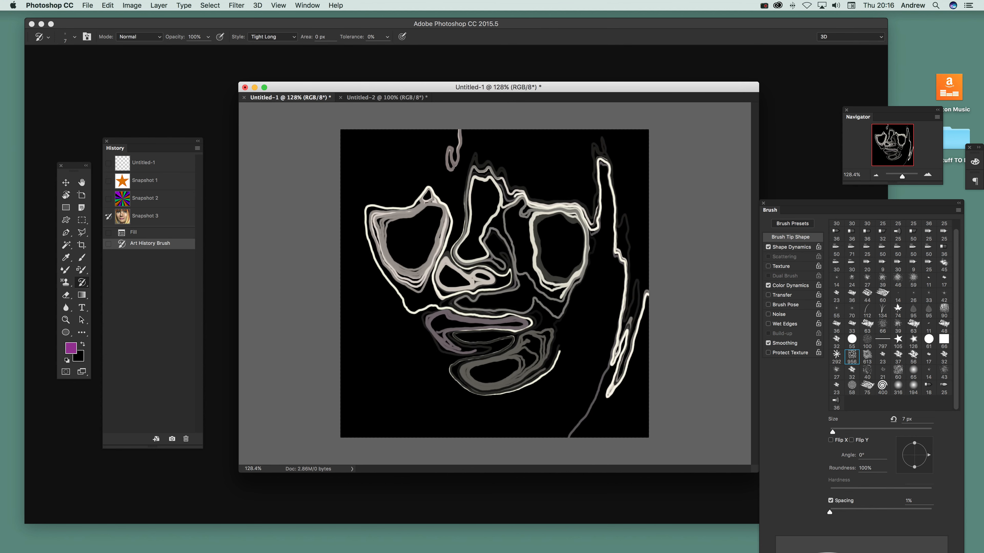
- Undo the last stroke, set the brush tip spacing to 63% and paint over the face again
left_click(109, 6)
left_click(116, 20)
left_click(846, 512)
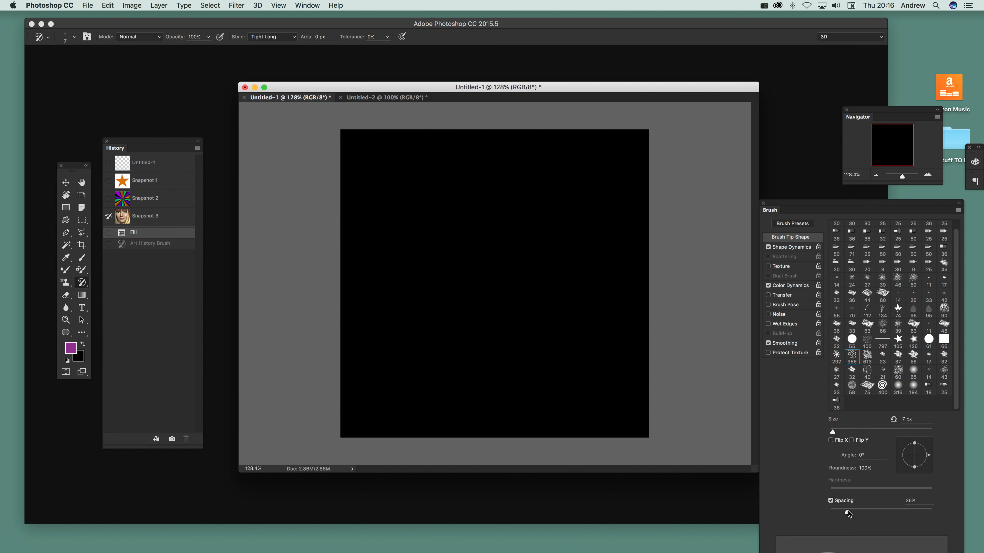
left_click_drag(856, 511, 859, 512)
mouse_move(552, 317)
left_mouse_down()
mouse_move(532, 287)
mouse_move(519, 303)
mouse_move(523, 248)
mouse_move(517, 271)
left_mouse_up()
left_click_drag(441, 186, 519, 260)
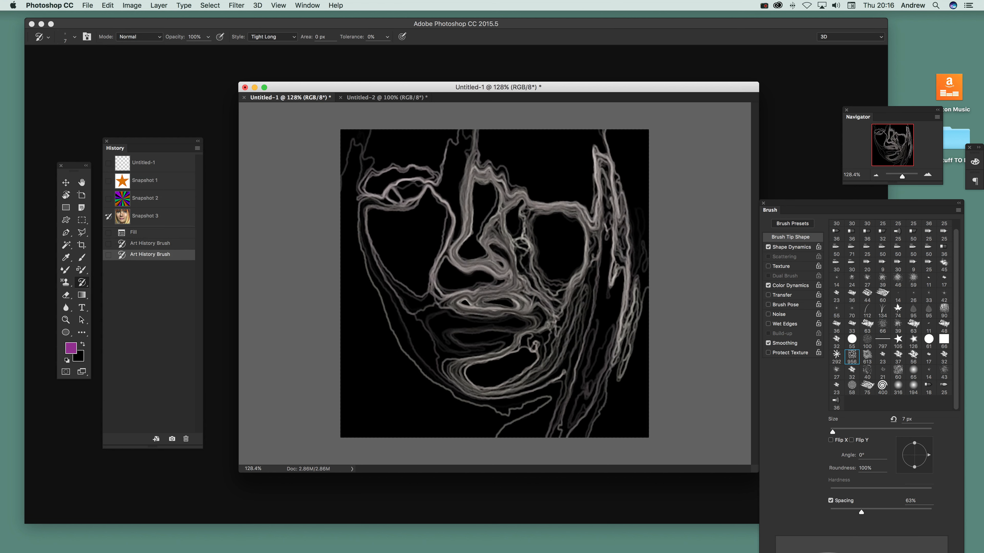
- Return the image to the black Fill state, set the tip spacing to 465% and paint dotted strokes across the face and hair
left_click(108, 5)
left_click(128, 14)
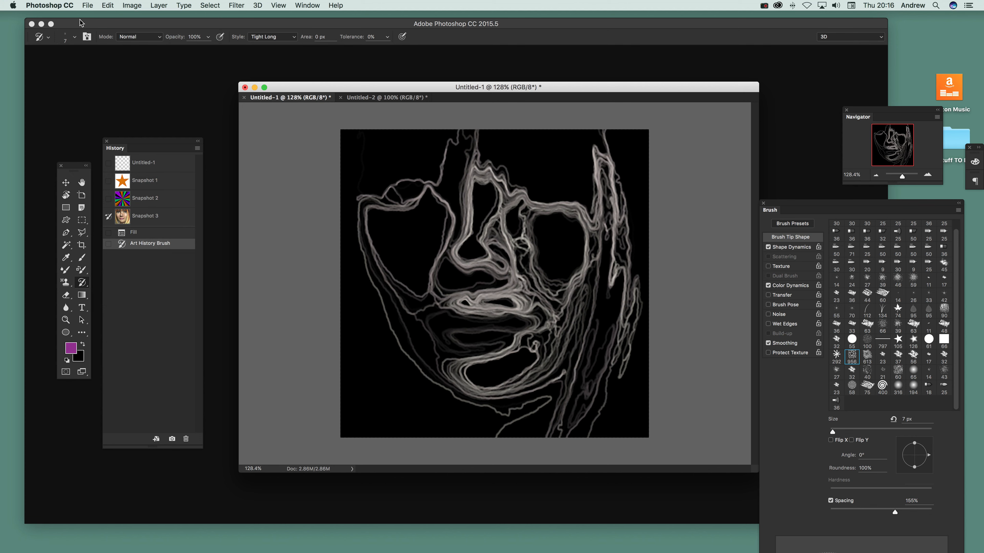
left_click(147, 233)
mouse_move(474, 240)
left_mouse_down()
mouse_move(480, 268)
mouse_move(522, 310)
mouse_move(480, 330)
mouse_move(500, 271)
mouse_move(515, 295)
mouse_move(492, 321)
left_mouse_up()
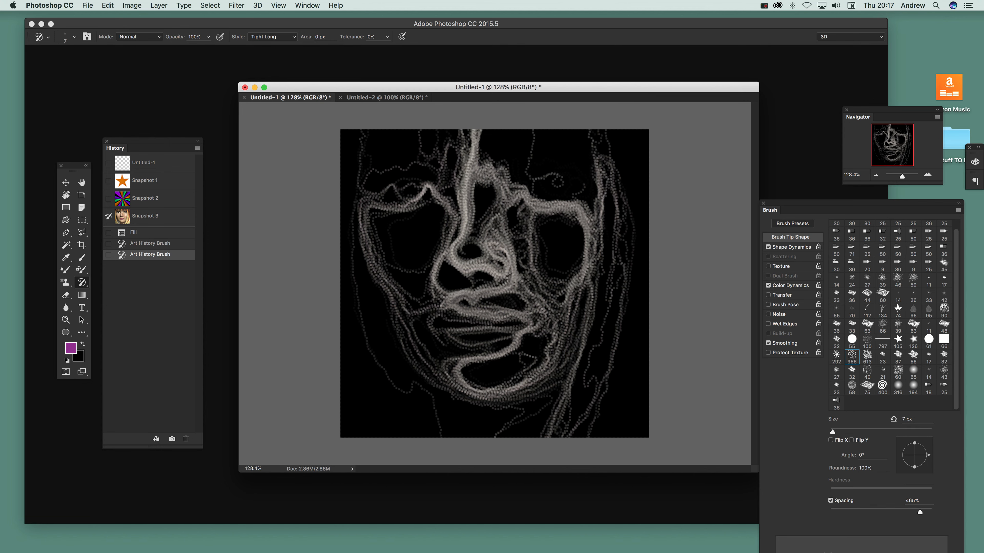
mouse_move(514, 291)
left_mouse_down()
mouse_move(542, 212)
mouse_move(510, 240)
mouse_move(426, 205)
mouse_move(391, 271)
mouse_move(434, 203)
left_mouse_up()
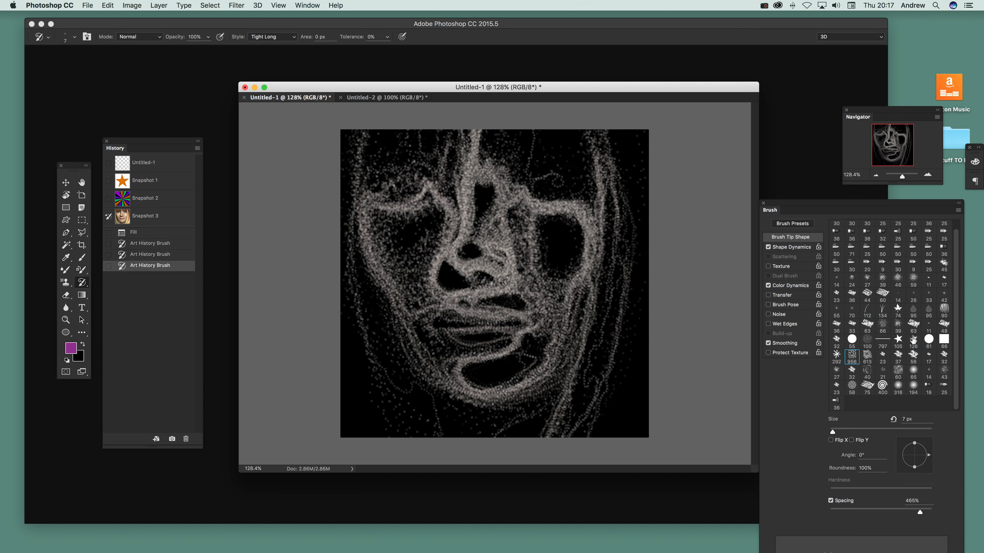
- Set the Color Dynamics purity to +73%, return to the black Fill state and paint coloured dots over the face
left_click(794, 286)
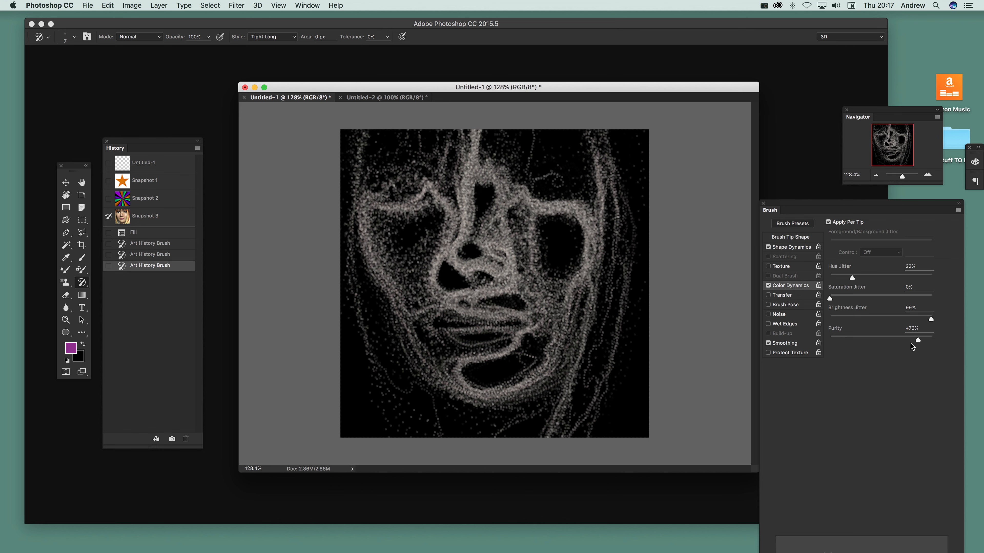
left_click(142, 235)
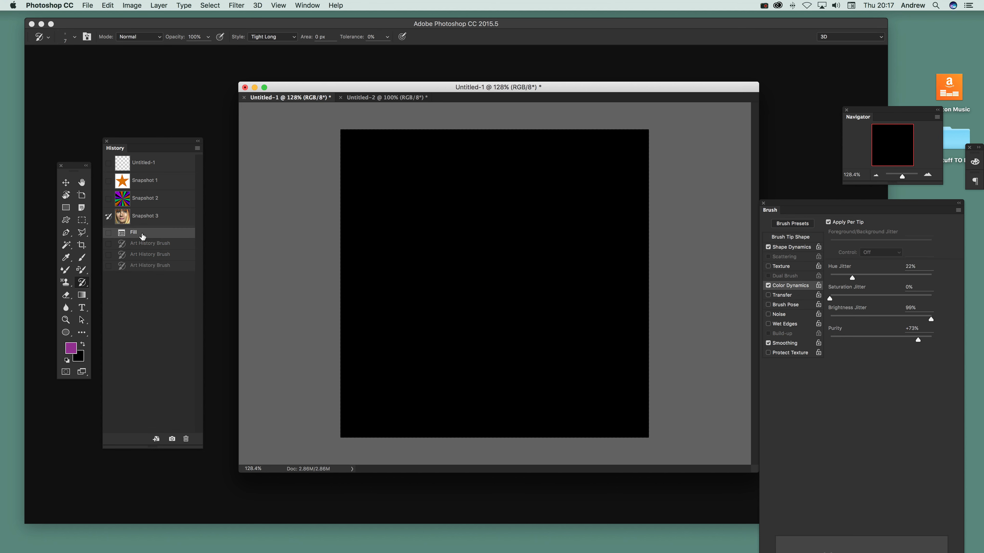
mouse_move(512, 272)
left_mouse_down()
mouse_move(523, 198)
mouse_move(527, 252)
mouse_move(581, 217)
mouse_move(532, 242)
mouse_move(585, 260)
left_mouse_up()
left_click_drag(526, 192, 510, 283)
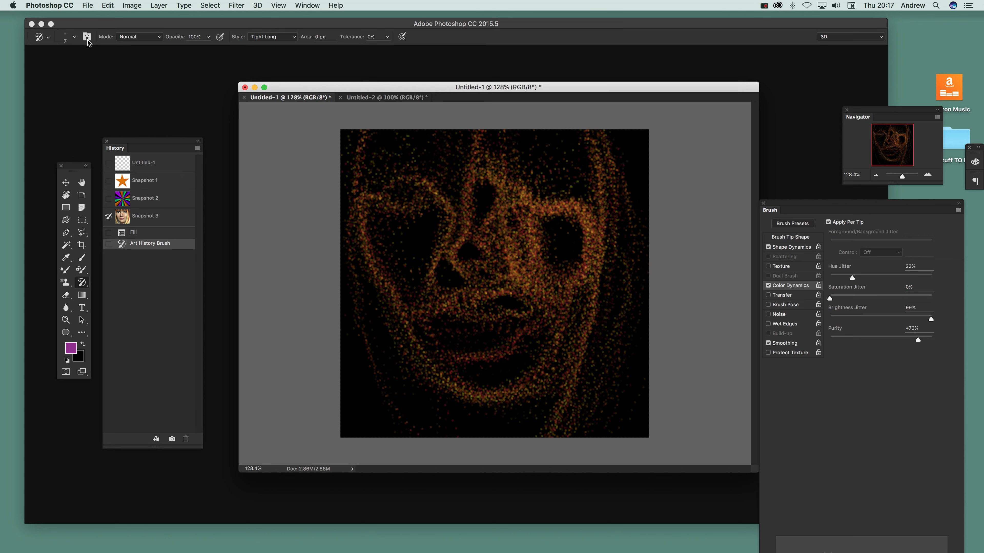
- Choose the soft round brush tip at 7 px and paint one stroke along the jaw and chin
left_click(74, 37)
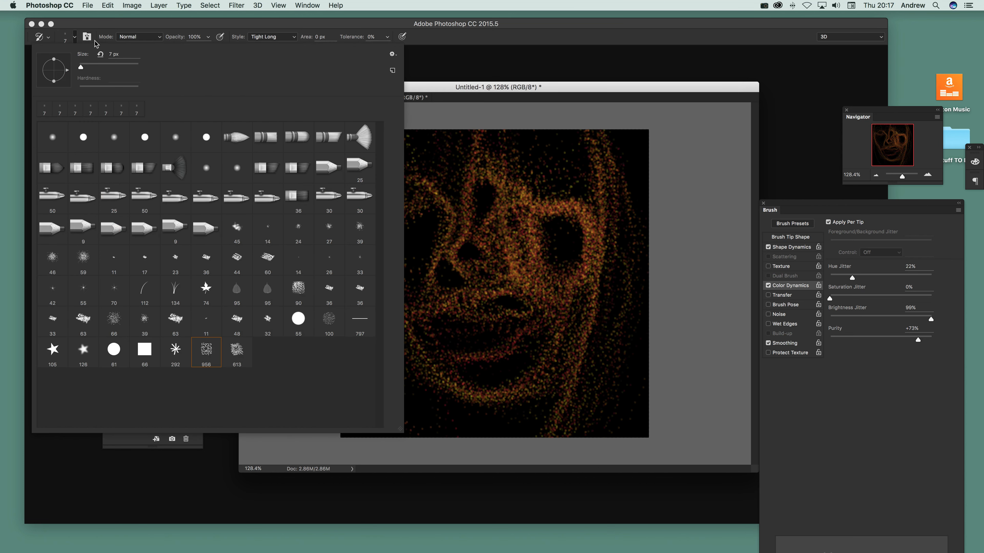
left_click(55, 139)
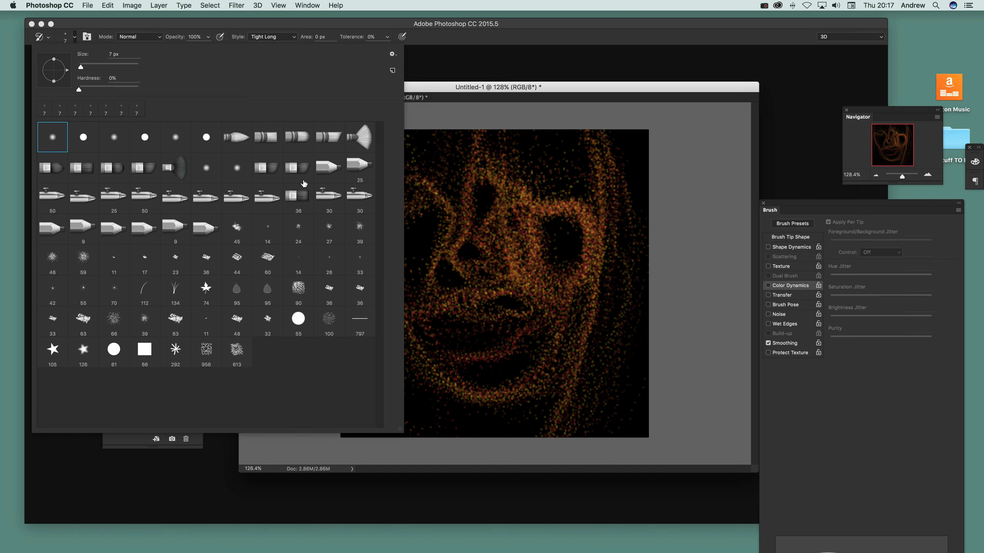
mouse_move(572, 298)
left_mouse_down()
mouse_move(557, 382)
mouse_move(479, 397)
mouse_move(450, 368)
left_mouse_up()
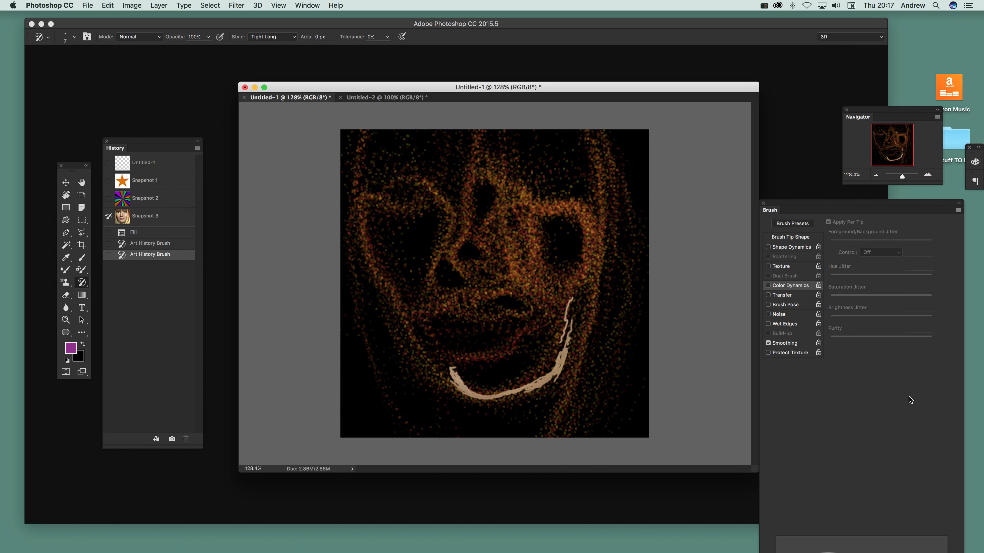
- Set the soft round tip's spacing to 446% and paint scattered dots over the nose, eyes, cheeks, mouth, chin and hair
left_click(788, 237)
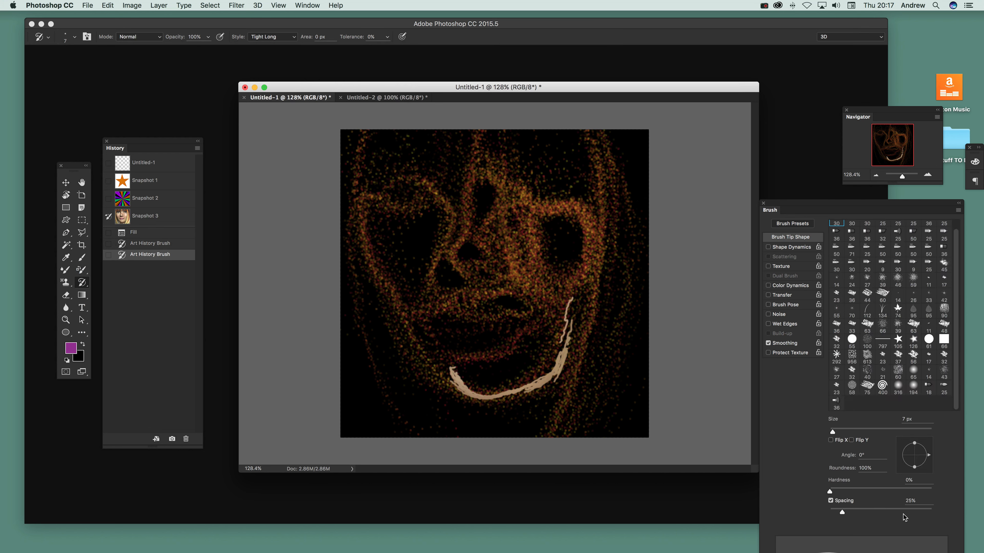
mouse_move(481, 240)
left_mouse_down()
mouse_move(500, 248)
mouse_move(493, 190)
mouse_move(511, 206)
mouse_move(489, 162)
mouse_move(467, 161)
mouse_move(459, 195)
left_mouse_up()
mouse_move(528, 229)
left_mouse_down()
mouse_move(569, 222)
mouse_move(579, 198)
mouse_move(579, 255)
mouse_move(584, 244)
mouse_move(606, 245)
mouse_move(613, 204)
mouse_move(595, 145)
mouse_move(570, 278)
mouse_move(549, 296)
left_mouse_up()
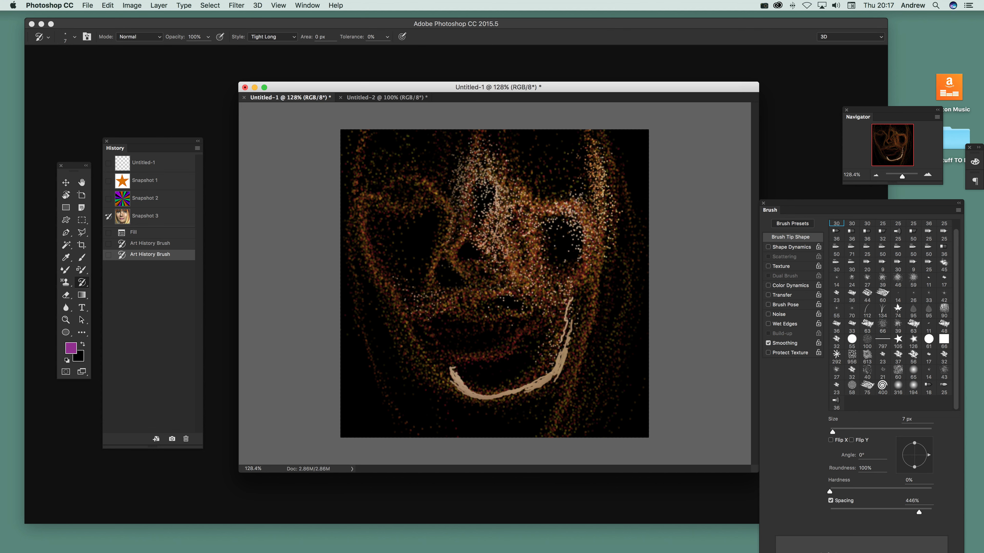
mouse_move(426, 248)
left_mouse_down()
mouse_move(440, 273)
mouse_move(433, 267)
left_mouse_up()
mouse_move(407, 196)
left_mouse_down()
mouse_move(420, 200)
mouse_move(411, 204)
left_mouse_up()
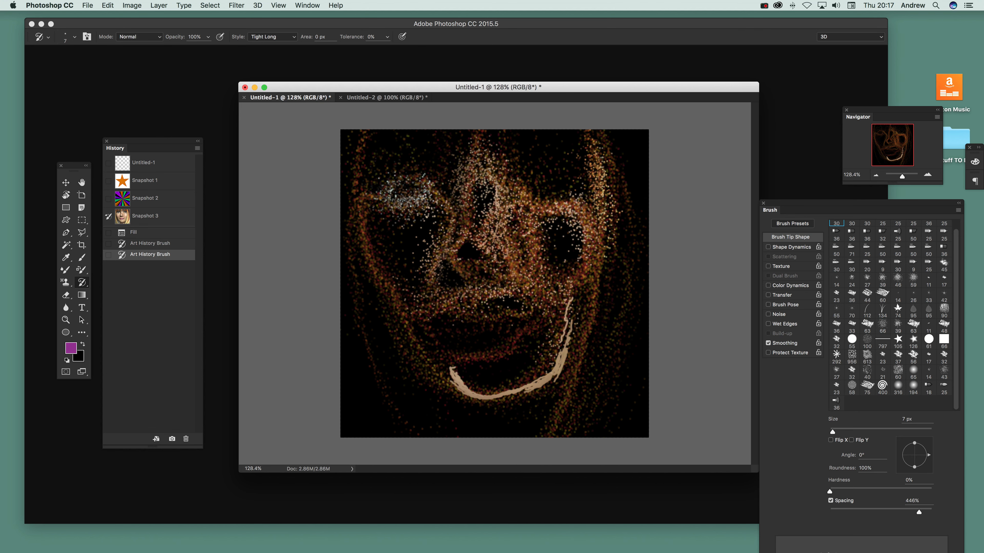
mouse_move(391, 334)
left_mouse_down()
mouse_move(367, 253)
mouse_move(372, 271)
left_mouse_up()
left_click_drag(398, 327, 428, 368)
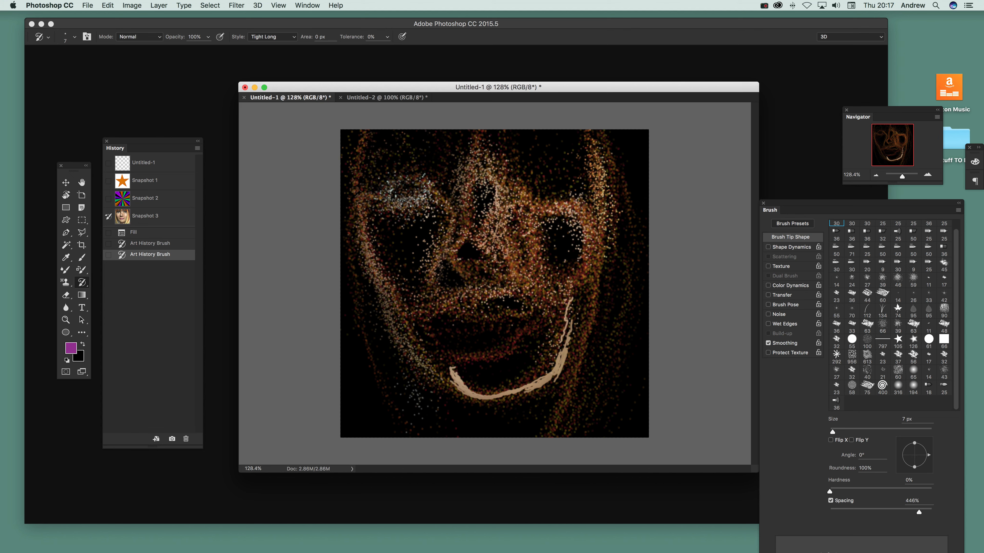
mouse_move(475, 405)
left_mouse_down()
mouse_move(489, 404)
mouse_move(487, 390)
mouse_move(522, 365)
left_mouse_up()
left_click_drag(635, 424, 525, 399)
left_click_drag(519, 362, 482, 381)
left_click_drag(540, 136, 552, 165)
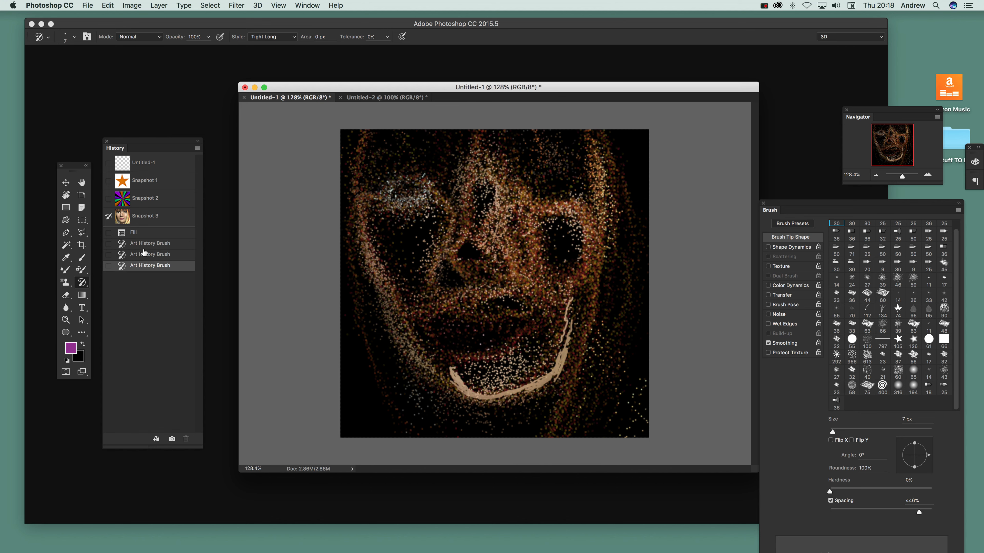
- Return to the black Fill state and paint broad strokes over the face with the 126 px star tip at 3% spacing
left_click(139, 234)
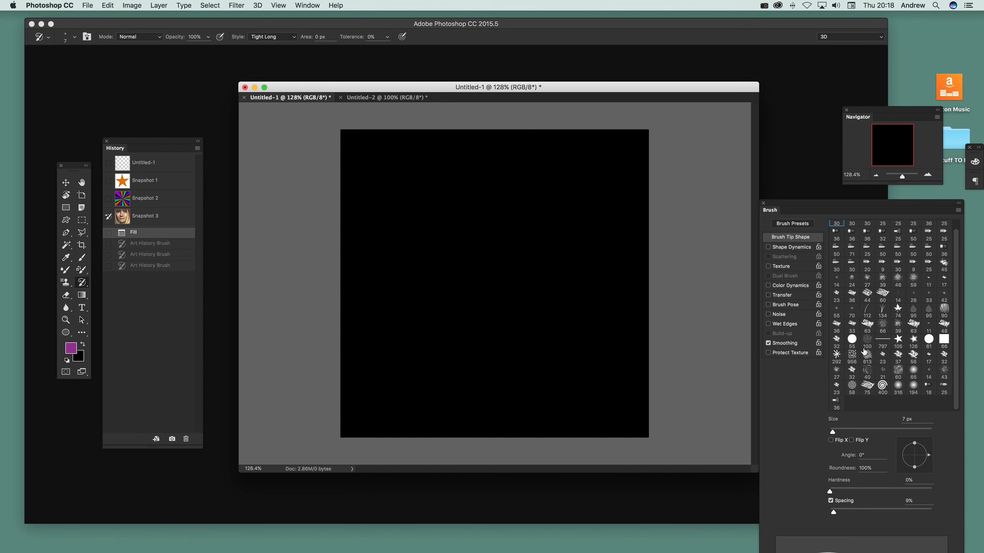
left_click(914, 342)
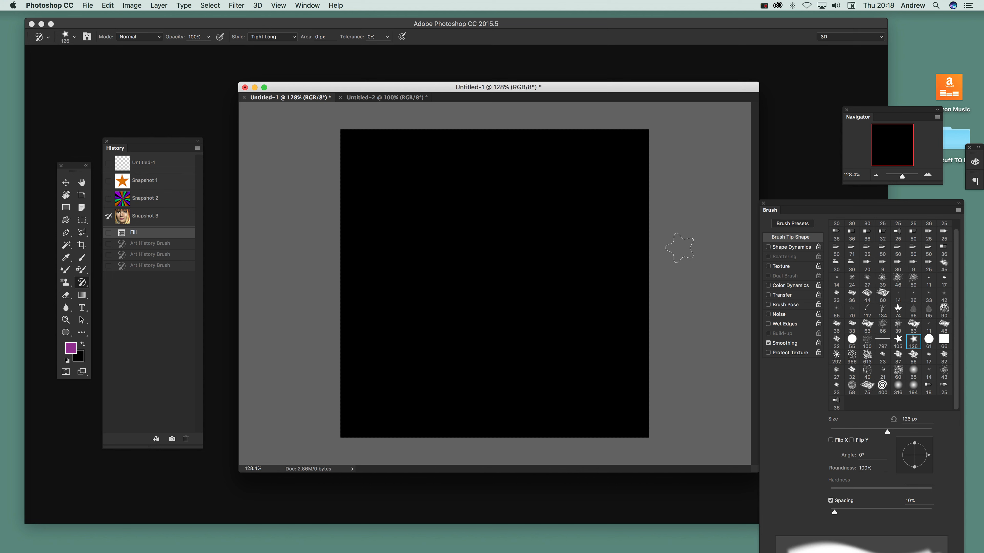
left_click_drag(835, 514, 831, 513)
mouse_move(442, 237)
left_mouse_down()
mouse_move(512, 166)
mouse_move(428, 212)
left_mouse_up()
mouse_move(470, 134)
left_mouse_down()
mouse_move(470, 334)
mouse_move(456, 387)
mouse_move(522, 390)
mouse_move(535, 429)
mouse_move(587, 408)
mouse_move(621, 363)
mouse_move(642, 283)
mouse_move(569, 178)
left_mouse_up()
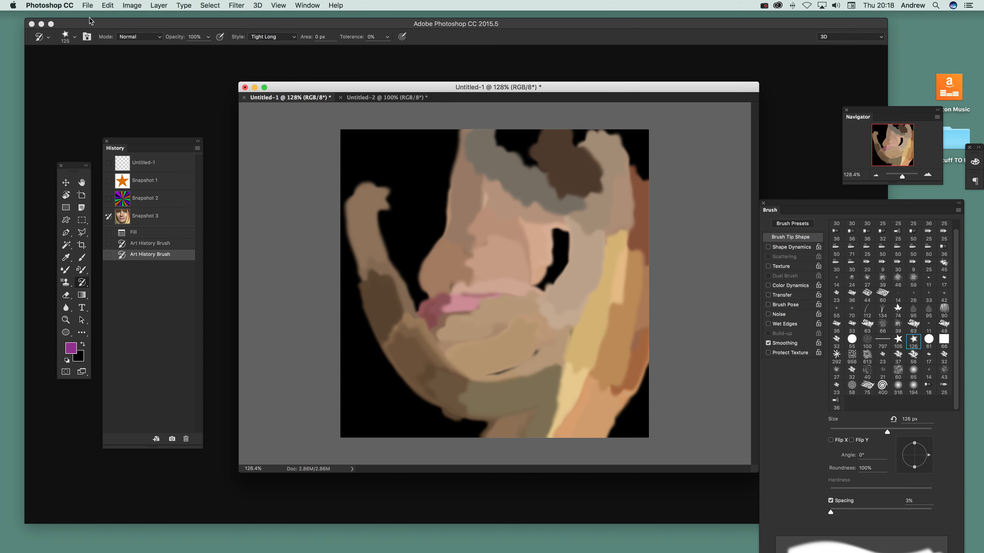
- Reduce the star brush to 17 px and paint finer strokes over the nose, lips, chin and cheek
left_click(75, 38)
left_click_drag(98, 69, 85, 68)
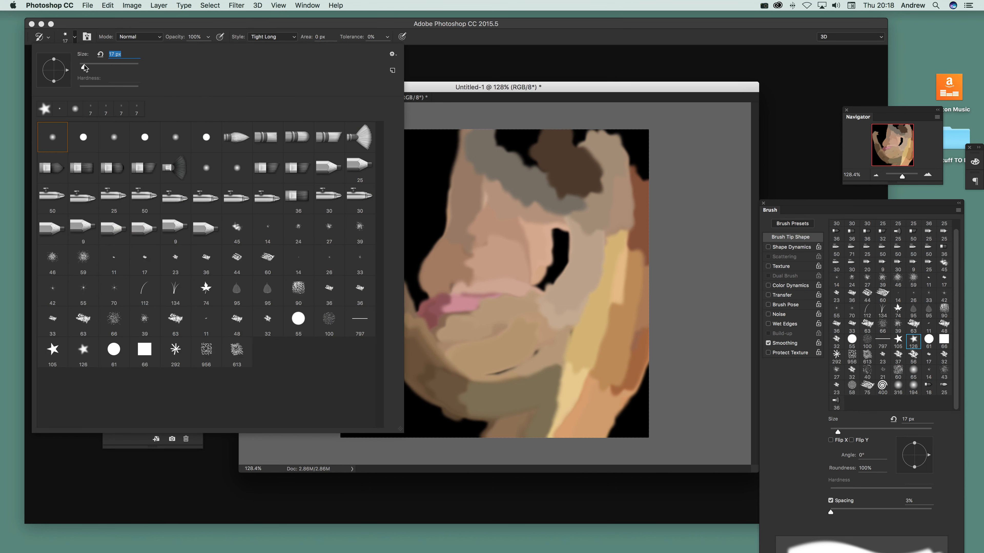
left_click(494, 90)
mouse_move(465, 257)
left_mouse_down()
mouse_move(504, 411)
mouse_move(371, 271)
left_mouse_up()
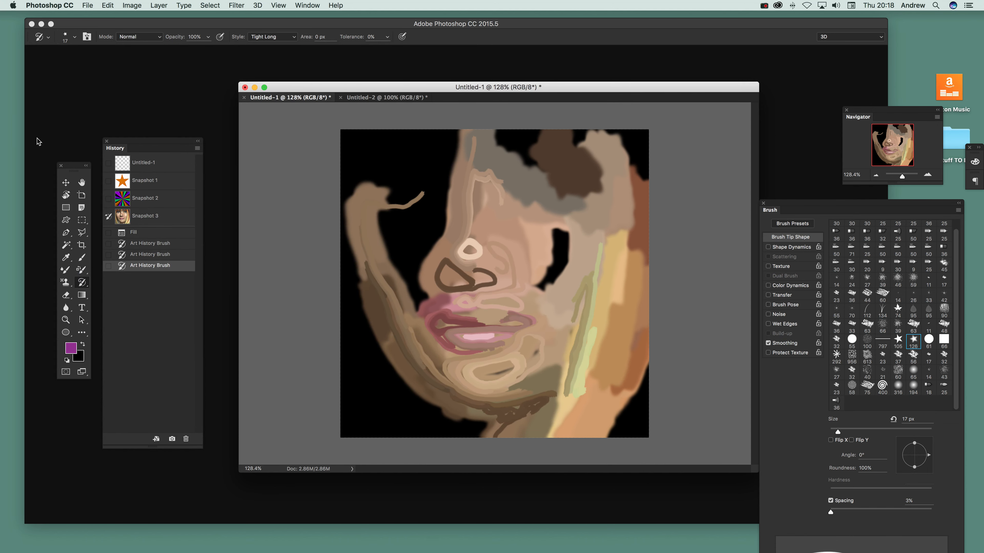
- Reduce the star brush to 6 px and paint fine detail over the eyes, brows, nose, hair, neck and face edge
left_click(75, 38)
left_click_drag(87, 72, 80, 69)
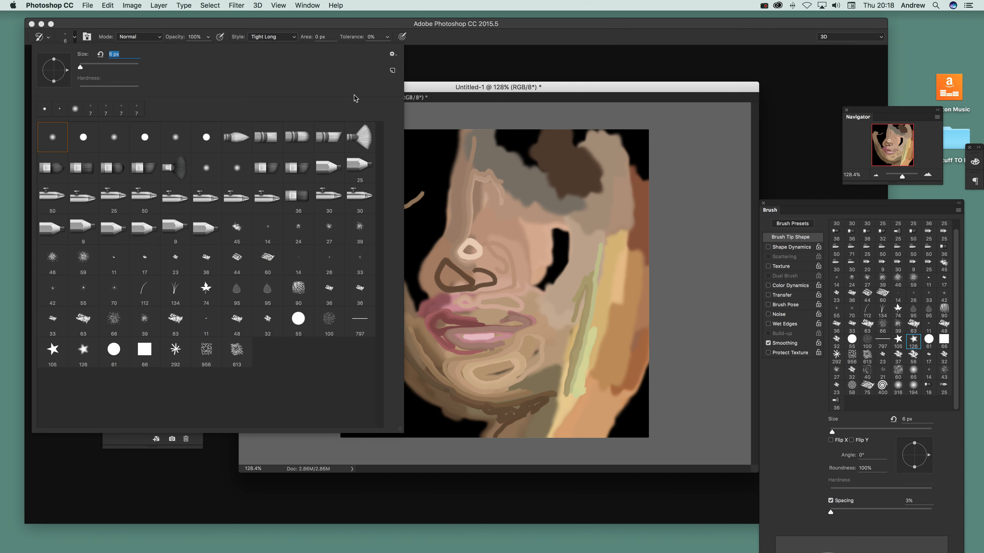
mouse_move(516, 218)
left_mouse_down()
mouse_move(495, 272)
mouse_move(407, 174)
mouse_move(416, 233)
left_mouse_up()
mouse_move(403, 175)
left_mouse_down()
mouse_move(437, 157)
mouse_move(519, 205)
mouse_move(561, 183)
mouse_move(514, 151)
left_mouse_up()
mouse_move(573, 189)
left_mouse_down()
mouse_move(558, 341)
mouse_move(608, 217)
mouse_move(597, 365)
mouse_move(591, 387)
mouse_move(553, 391)
left_mouse_up()
mouse_move(484, 418)
left_mouse_down()
mouse_move(430, 414)
mouse_move(434, 194)
mouse_move(407, 174)
left_mouse_up()
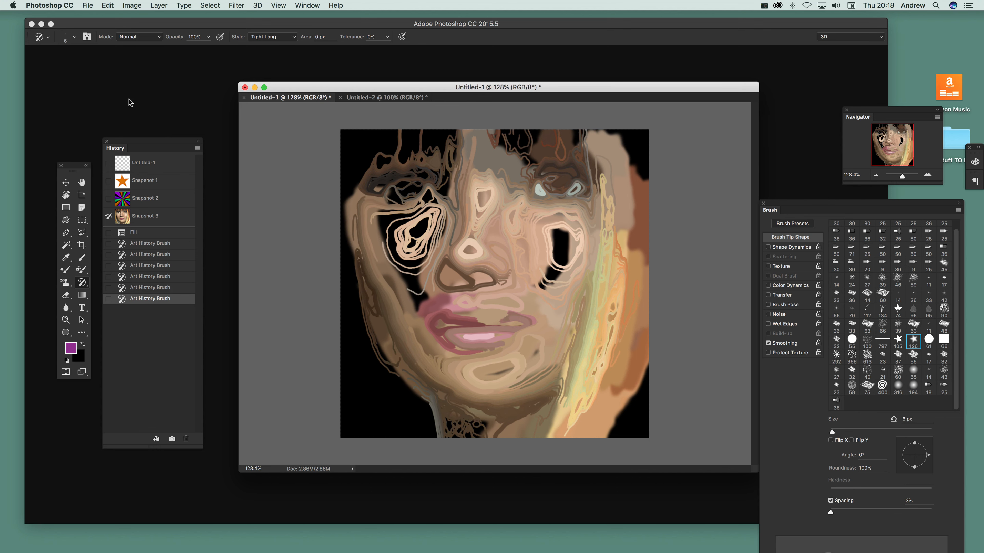
- Create a new history snapshot of the painted face
left_click(197, 148)
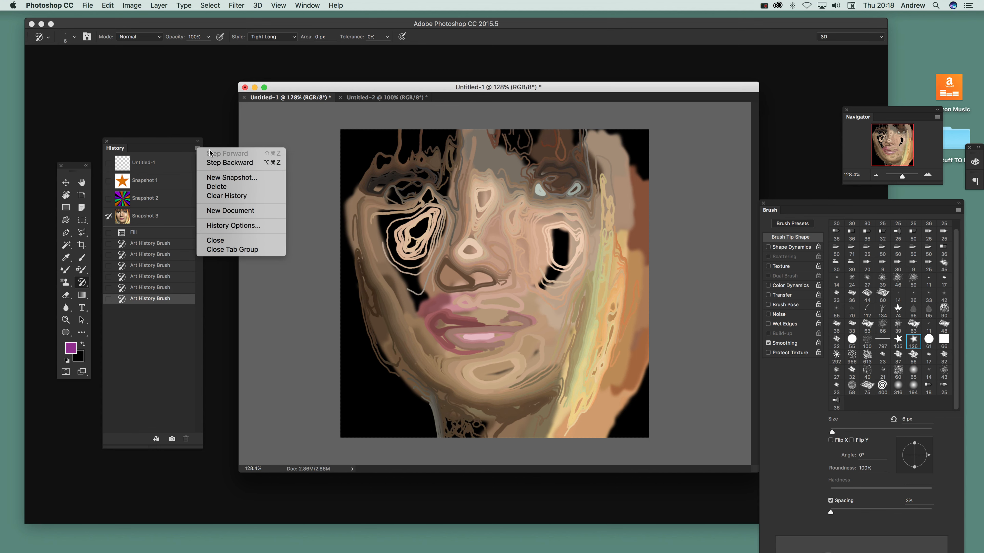
left_click(228, 177)
left_click(687, 317)
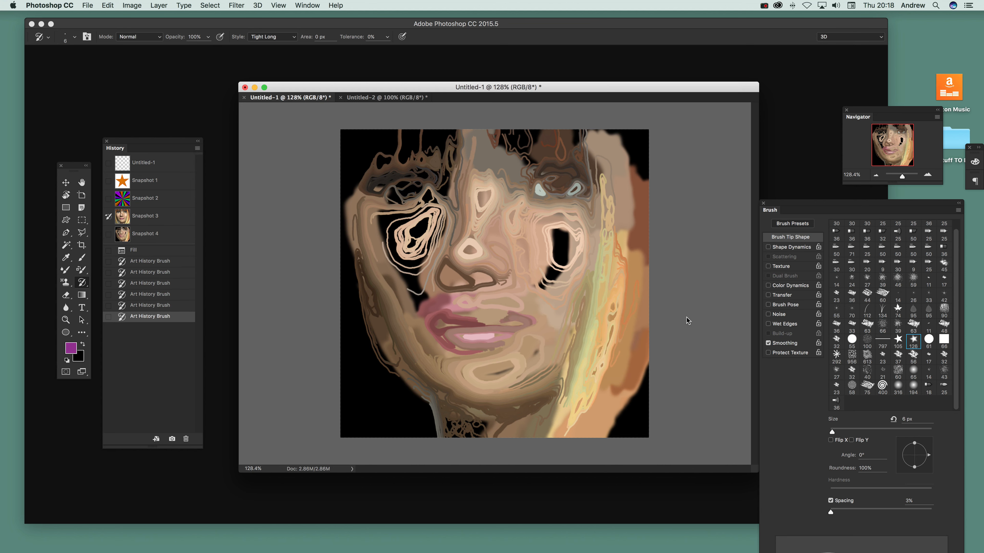
- Set Snapshot 4 as the history source and paint over the eyes, forehead and cheeks with the 6 px star brush
left_click(109, 234)
mouse_move(558, 209)
left_mouse_down()
mouse_move(482, 199)
mouse_move(596, 176)
mouse_move(441, 144)
left_mouse_up()
left_click_drag(399, 189, 388, 306)
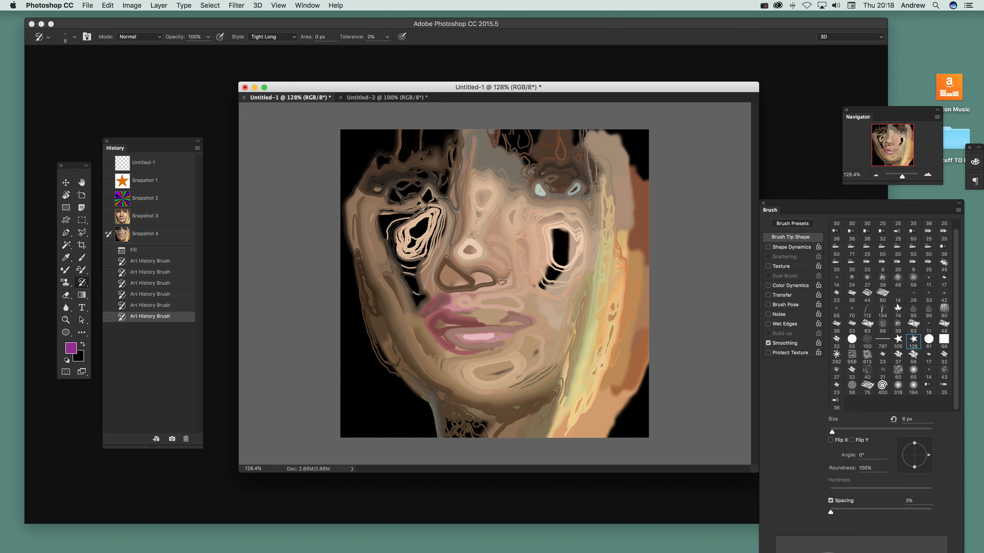
mouse_move(398, 141)
left_mouse_down()
mouse_move(353, 232)
mouse_move(430, 421)
mouse_move(344, 219)
left_mouse_up()
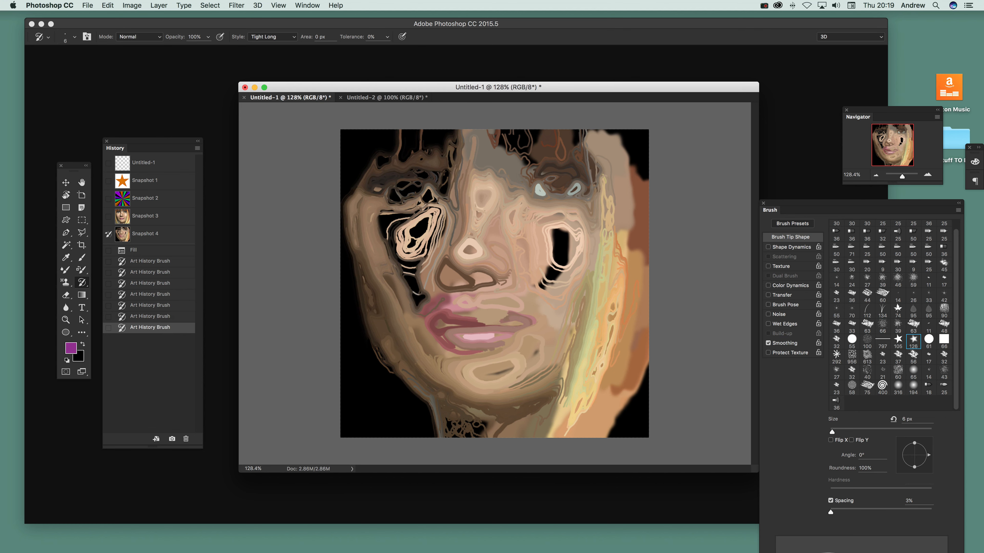
mouse_move(550, 248)
left_mouse_down()
mouse_move(554, 271)
mouse_move(557, 240)
mouse_move(542, 284)
left_mouse_up()
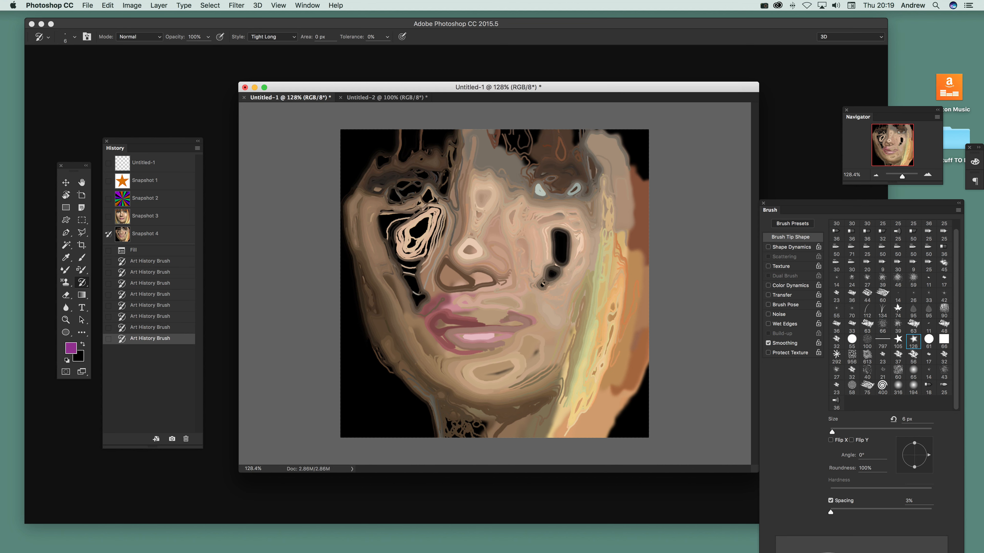